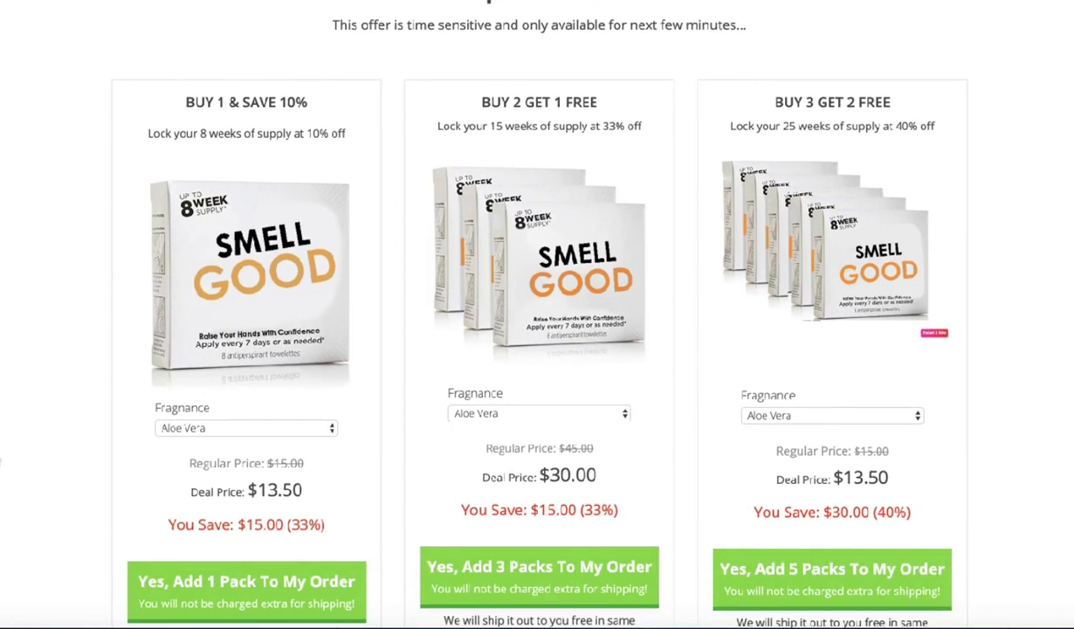
Step: Highlight total offers accepted and the overall conversion rate on the sales report chart
{"action": "scroll", "coordinate": [612, 343], "scroll_direction": "down", "scroll_amount": 1}
{"action": "scroll", "coordinate": [612, 344], "scroll_direction": "down", "scroll_amount": 1}
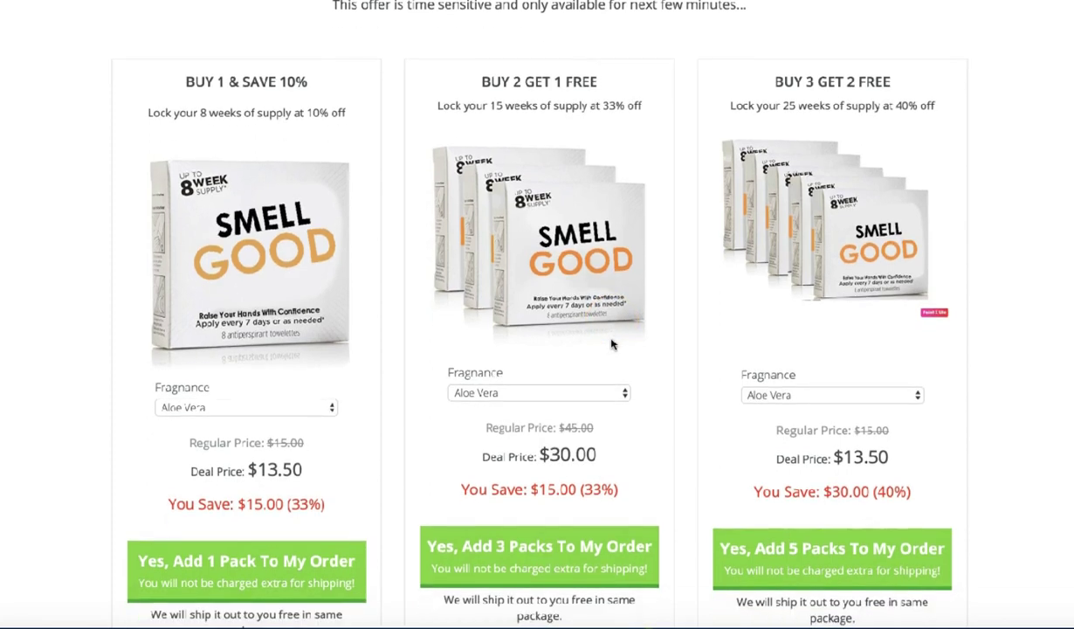
{"action": "scroll", "coordinate": [612, 343], "scroll_direction": "down", "scroll_amount": 1}
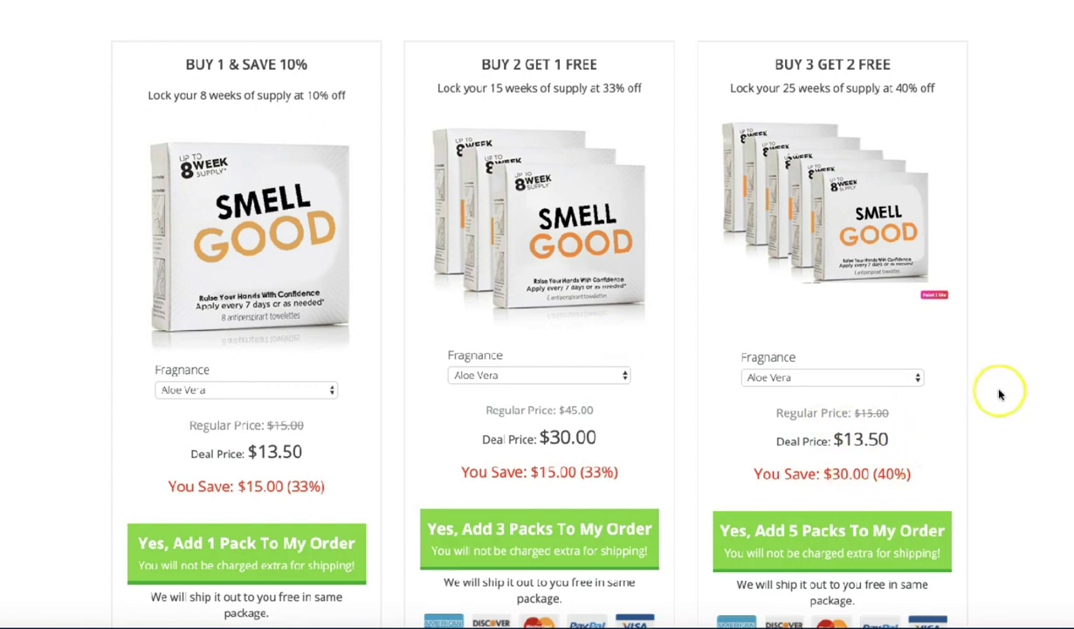
{"action": "scroll", "coordinate": [999, 395], "scroll_direction": "down", "scroll_amount": 1}
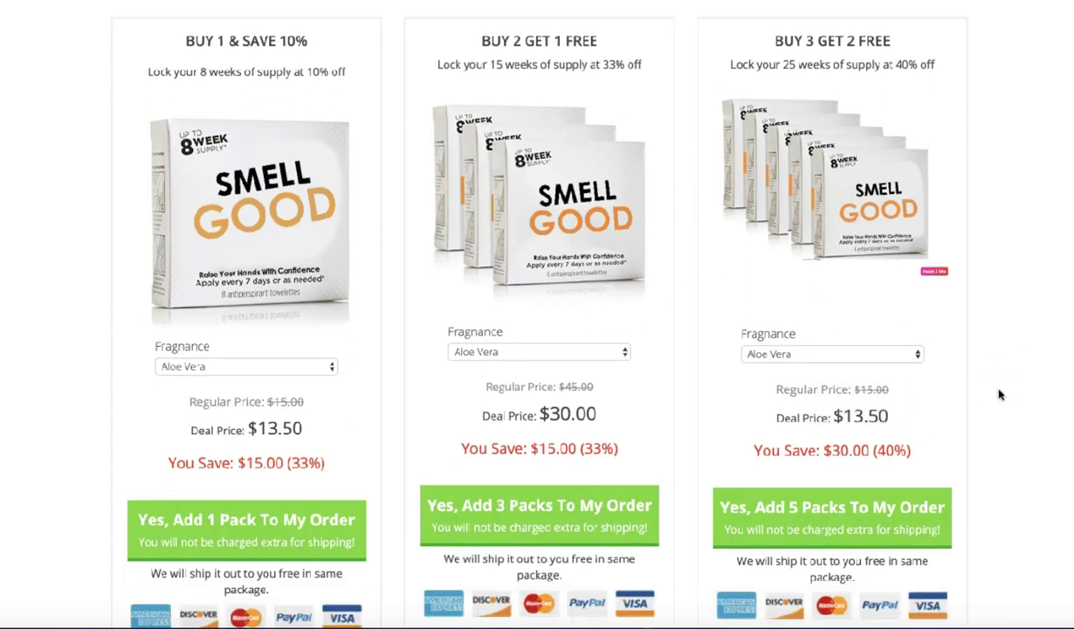
{"action": "scroll", "coordinate": [1000, 394], "scroll_direction": "down", "scroll_amount": 1}
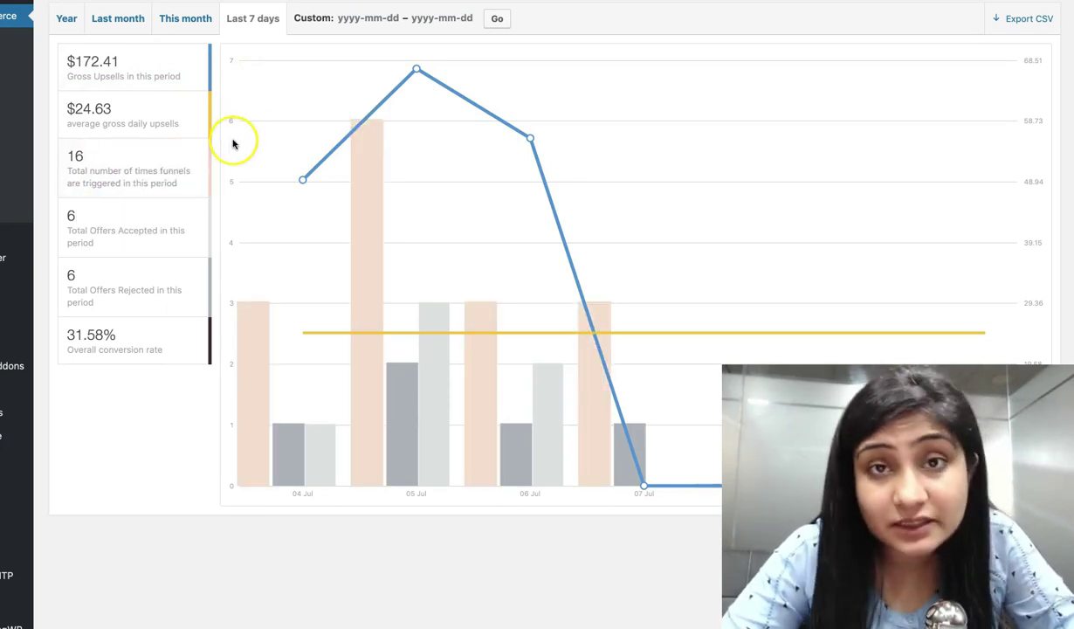
{"action": "left_click", "coordinate": [151, 231]}
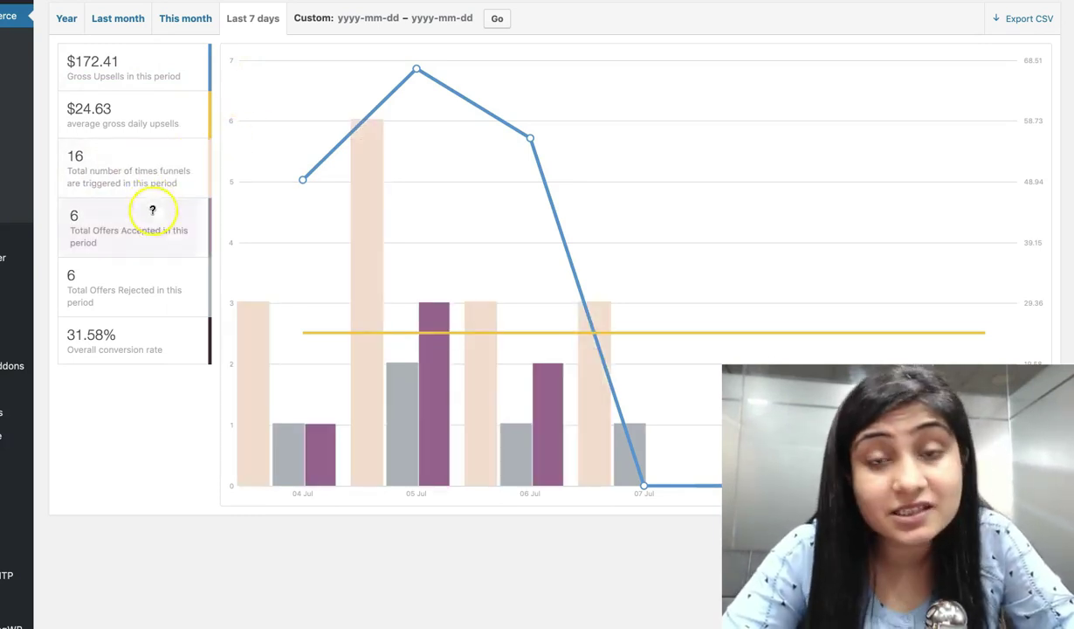
{"action": "left_click", "coordinate": [187, 353]}
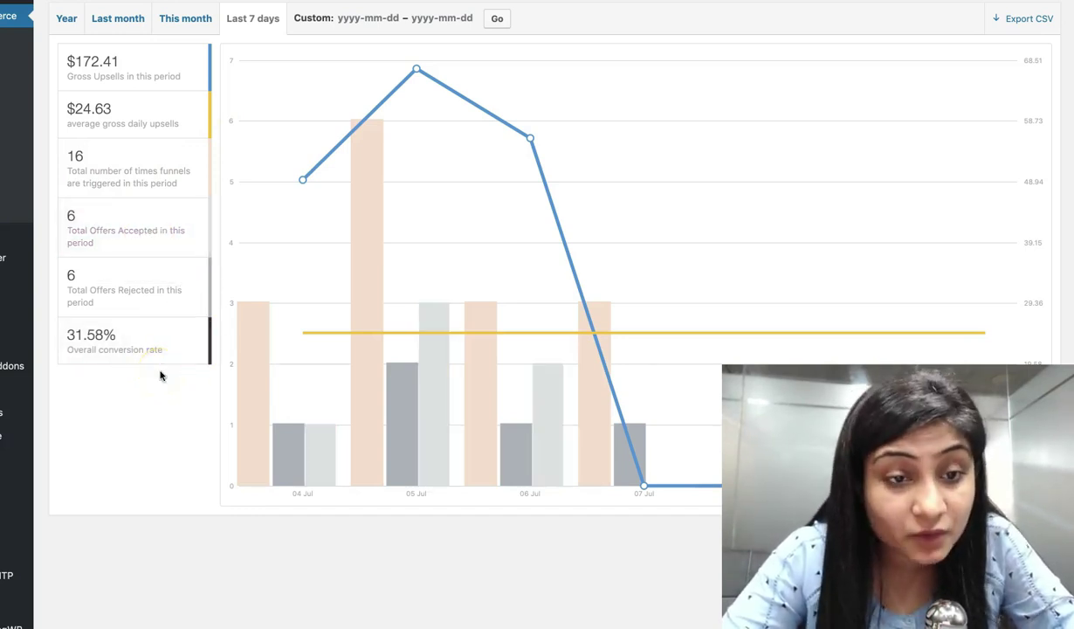
{"action": "left_click", "coordinate": [135, 416]}
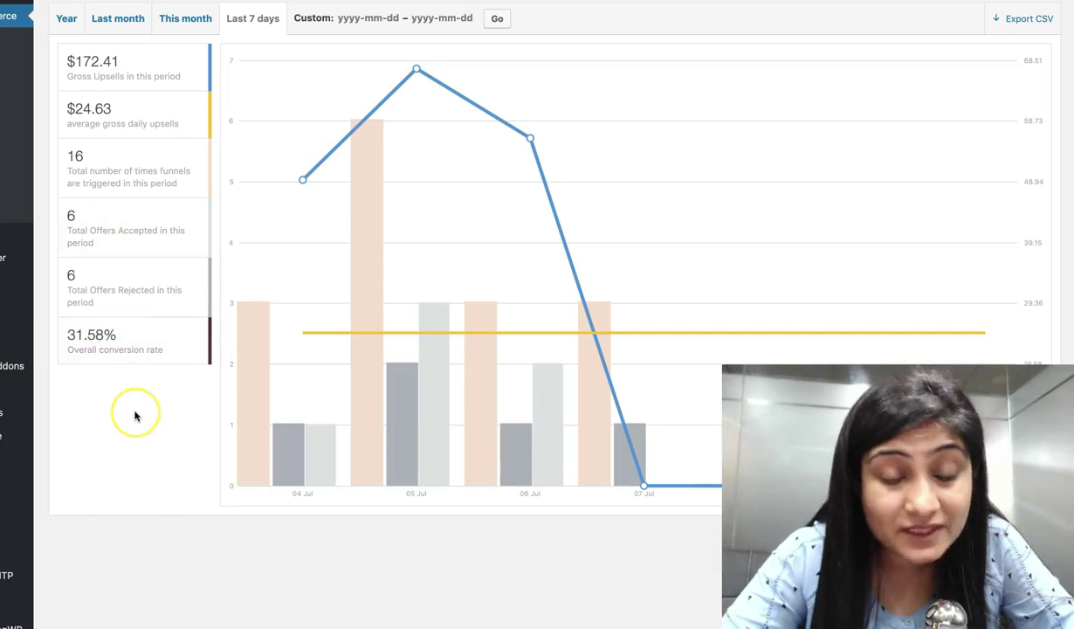
{"action": "left_click", "coordinate": [225, 374]}
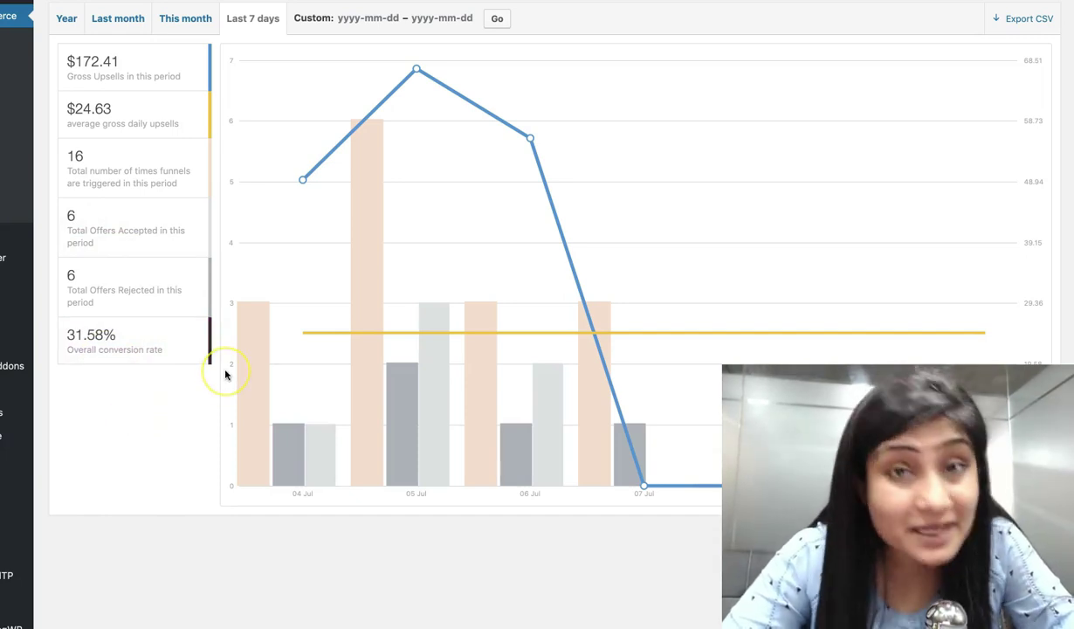
Step: Highlight gross sales on the chart, view its explanation, then clear the highlight
{"action": "scroll", "coordinate": [225, 374], "scroll_direction": "up", "scroll_amount": 5}
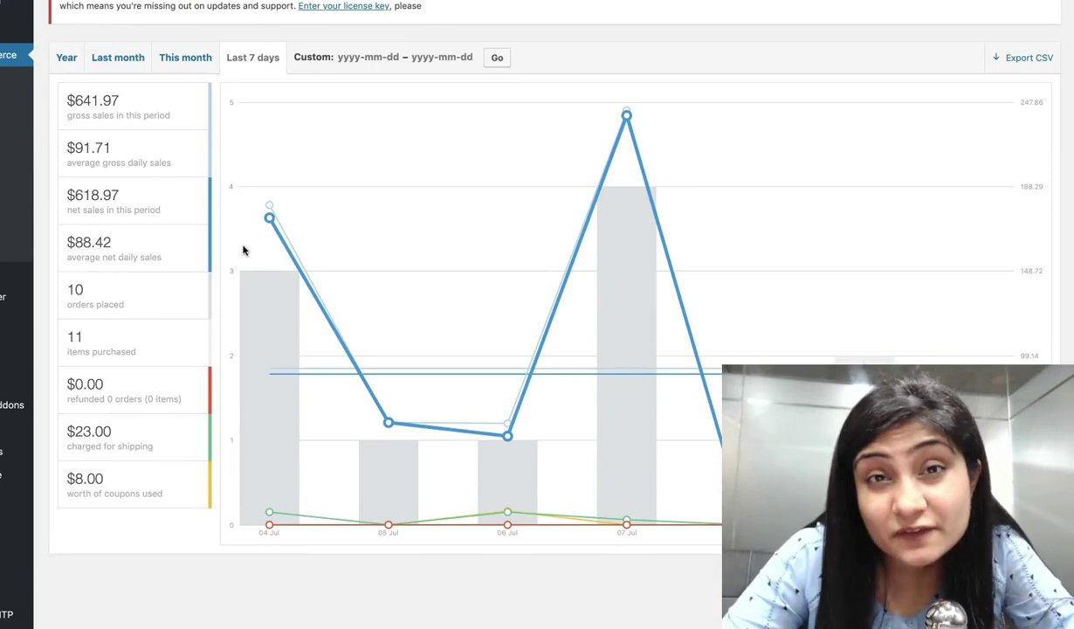
{"action": "left_click", "coordinate": [118, 96]}
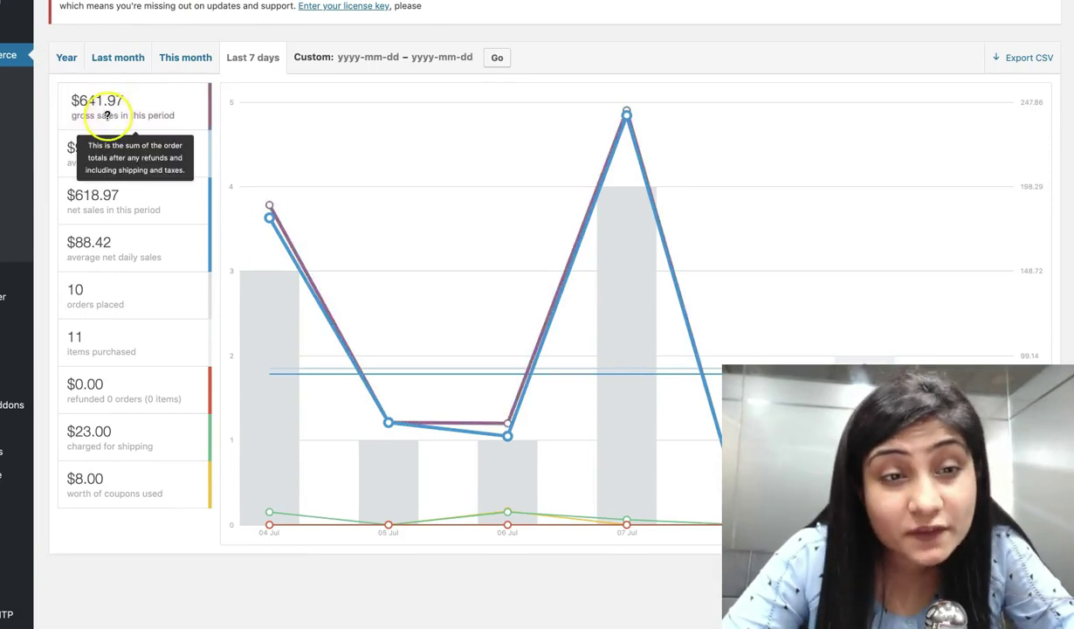
{"action": "left_click", "coordinate": [210, 109]}
{"action": "left_click", "coordinate": [241, 137]}
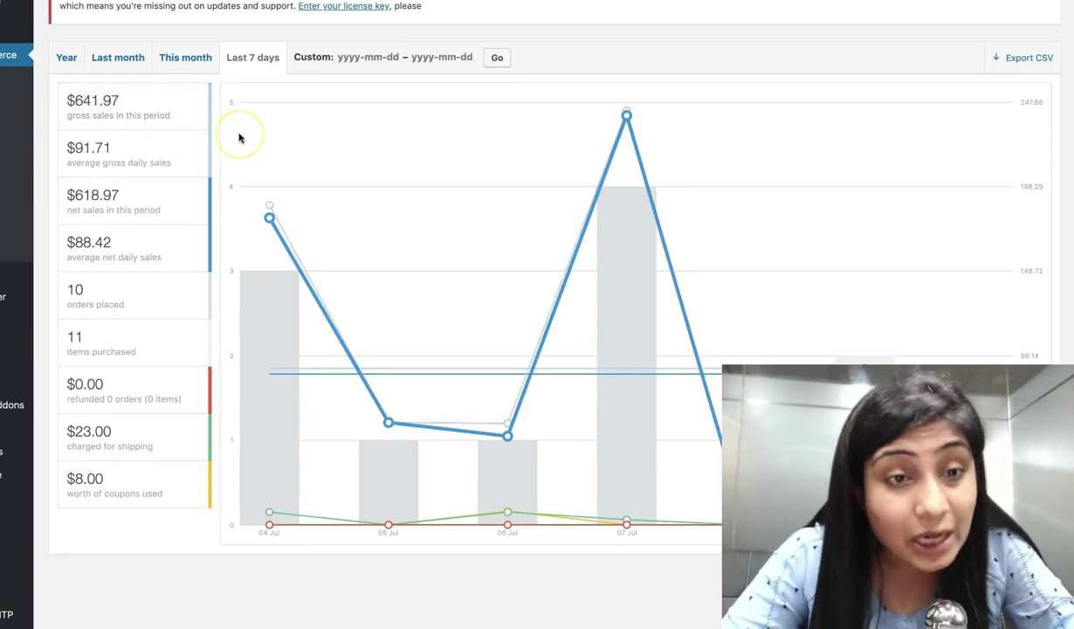
{"action": "left_click", "coordinate": [155, 108]}
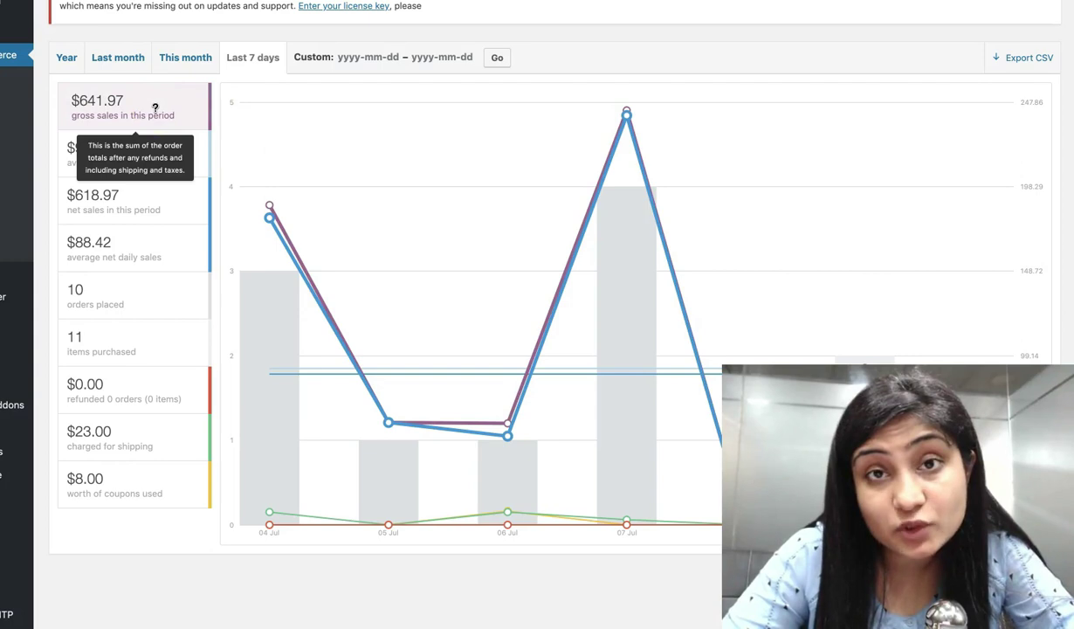
{"action": "left_click", "coordinate": [228, 125]}
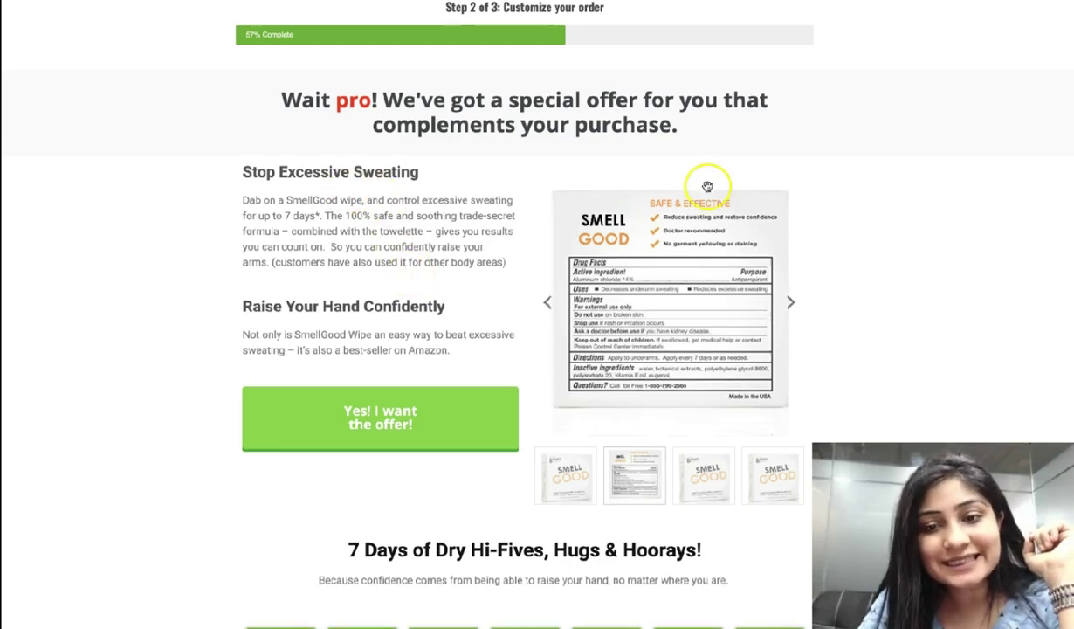
Step: Show the 8 Week Supply box image, then review the three pack offers and FDA section
{"action": "scroll", "coordinate": [742, 181], "scroll_direction": "down", "scroll_amount": 1}
{"action": "left_click", "coordinate": [572, 423]}
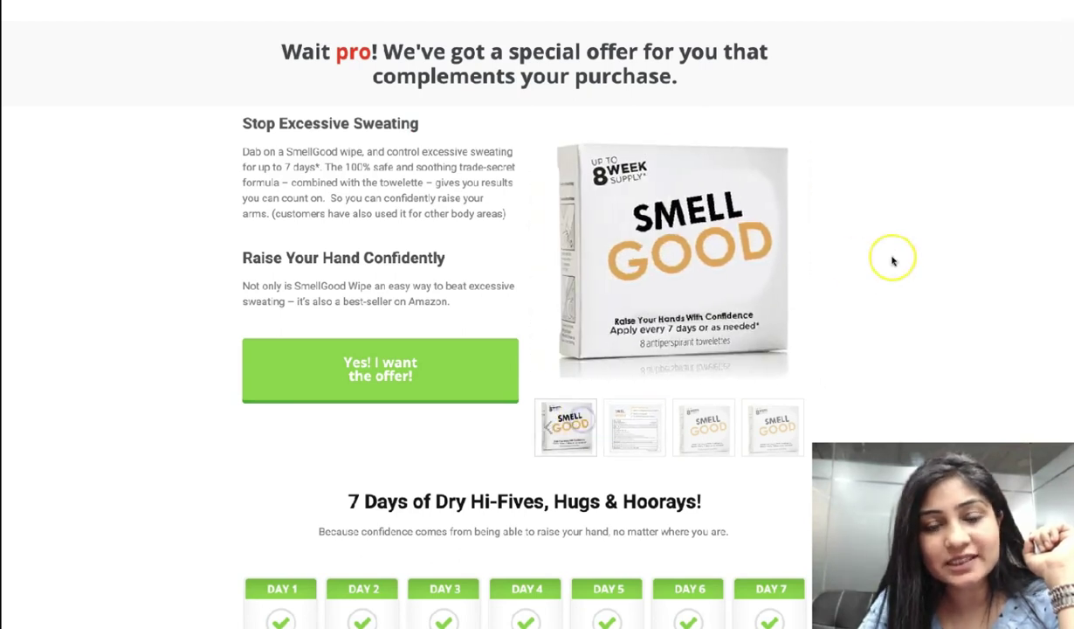
{"action": "scroll", "coordinate": [893, 260], "scroll_direction": "down", "scroll_amount": 2}
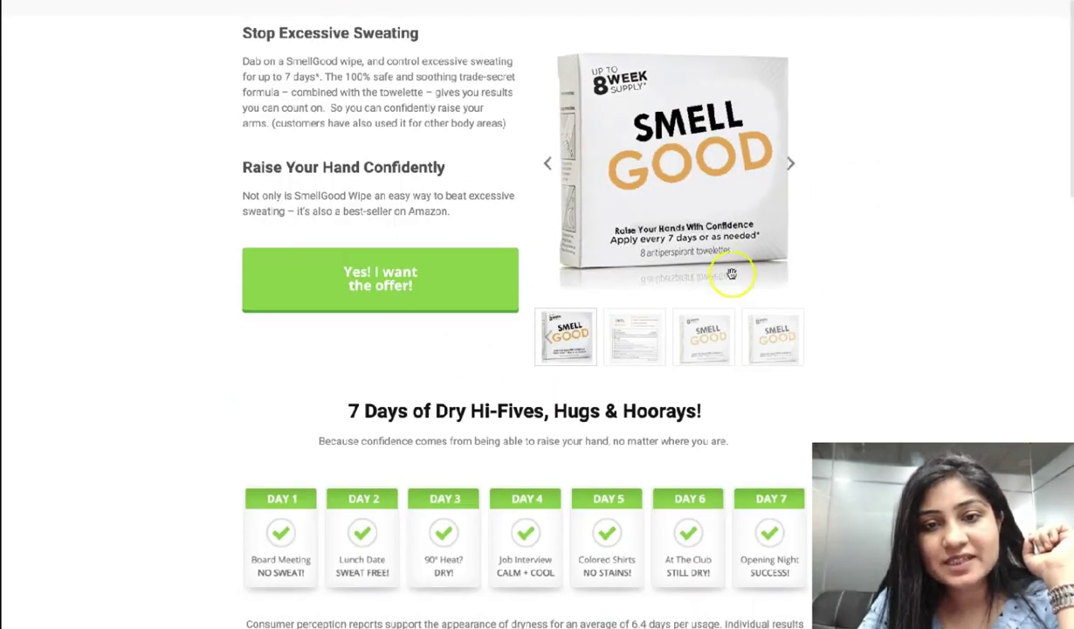
{"action": "scroll", "coordinate": [909, 297], "scroll_direction": "down", "scroll_amount": 12}
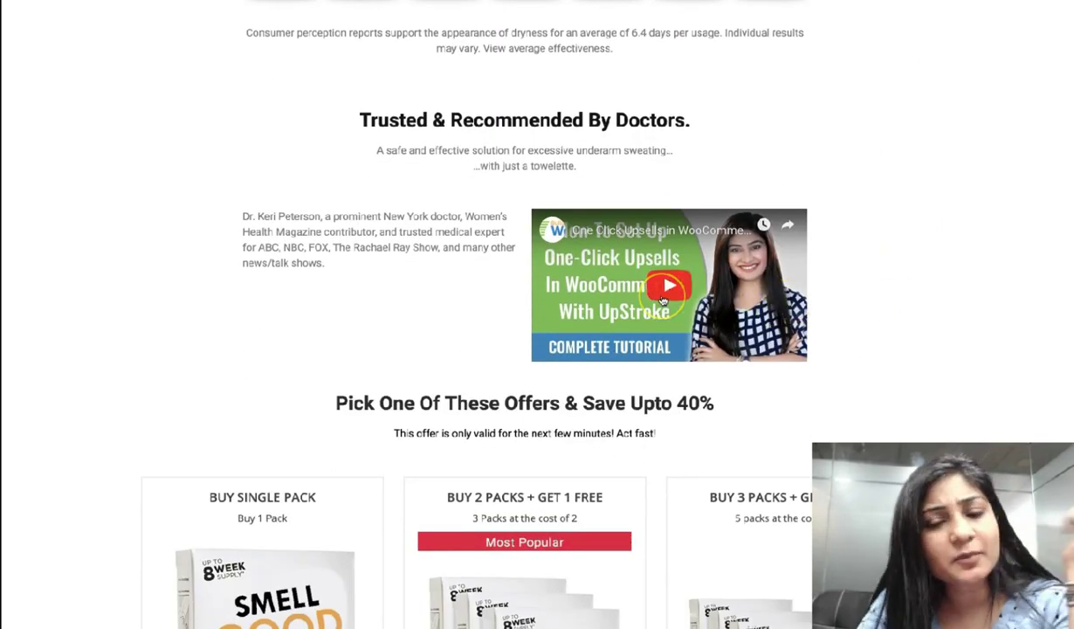
{"action": "scroll", "coordinate": [892, 232], "scroll_direction": "down", "scroll_amount": 9}
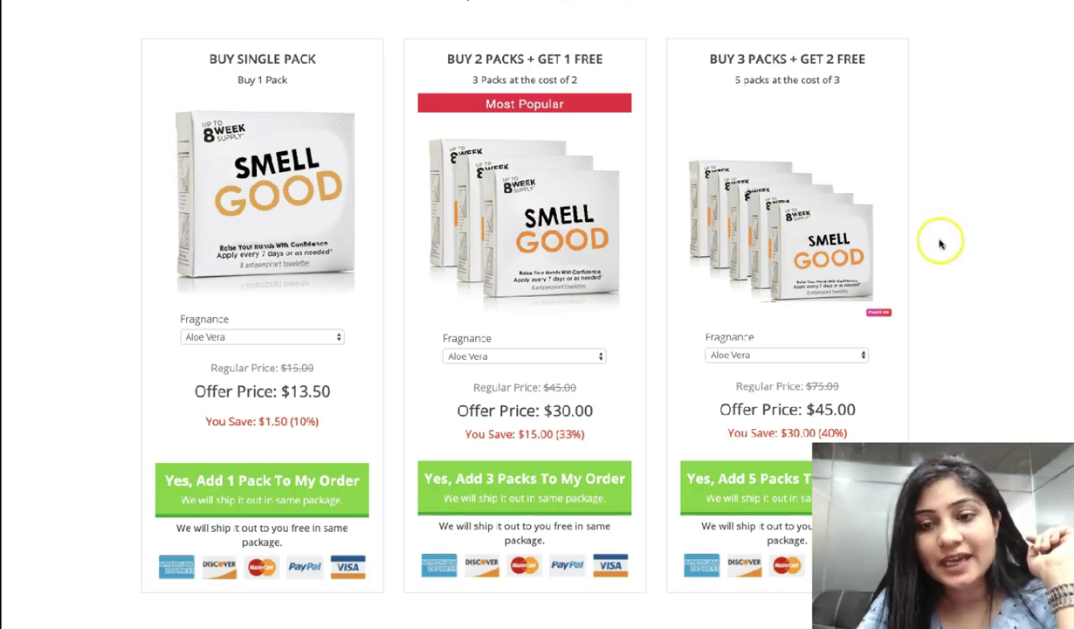
{"action": "scroll", "coordinate": [940, 240], "scroll_direction": "down", "scroll_amount": 1}
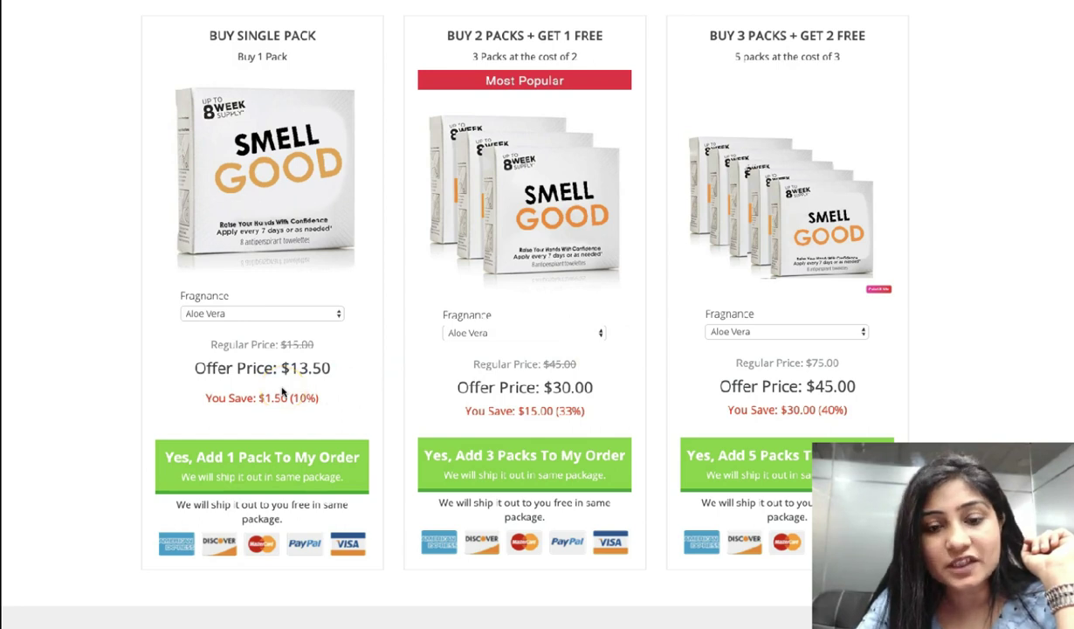
{"action": "scroll", "coordinate": [282, 392], "scroll_direction": "down", "scroll_amount": 5}
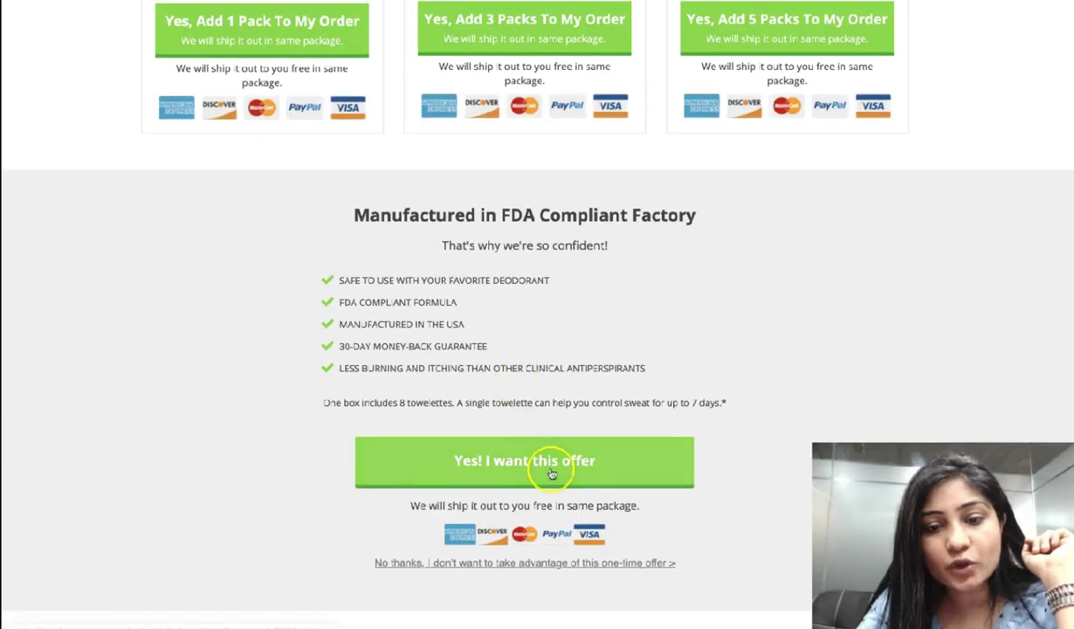
{"action": "scroll", "coordinate": [550, 472], "scroll_direction": "up", "scroll_amount": 5}
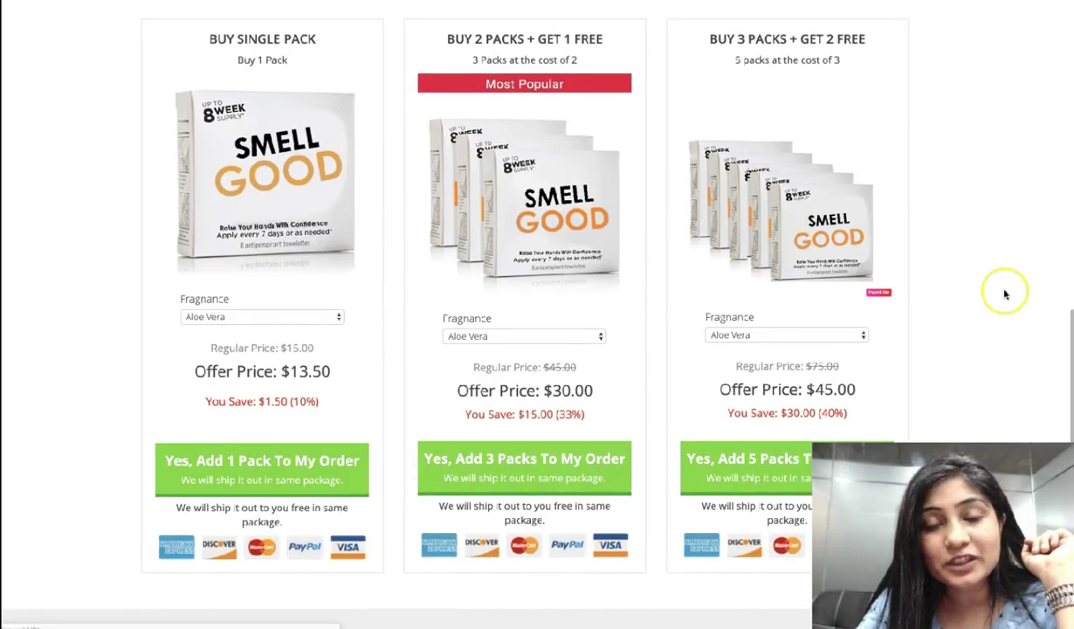
{"action": "scroll", "coordinate": [1004, 295], "scroll_direction": "up", "scroll_amount": 1}
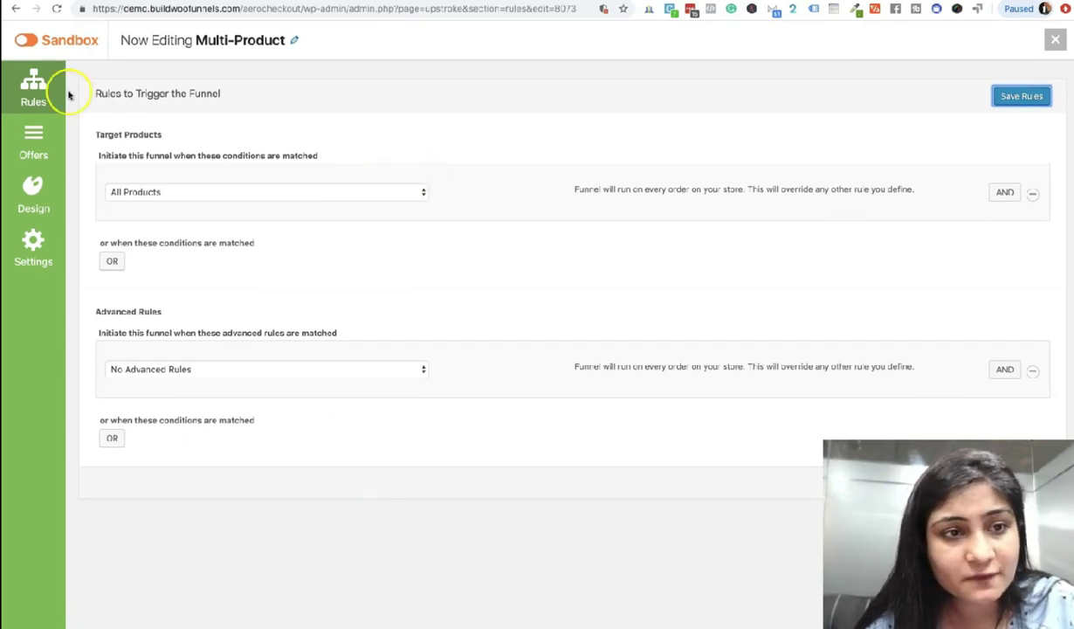
Step: Keep the Multi-Product funnel's Target Products at All Products and view its offers
{"action": "left_click", "coordinate": [197, 199]}
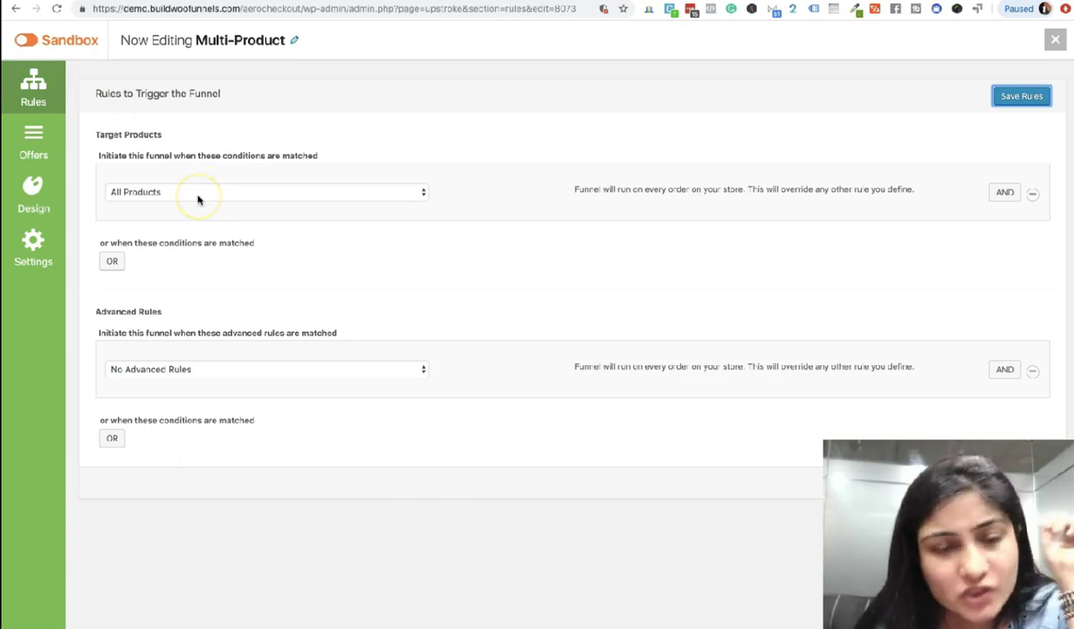
{"action": "left_click", "coordinate": [197, 199]}
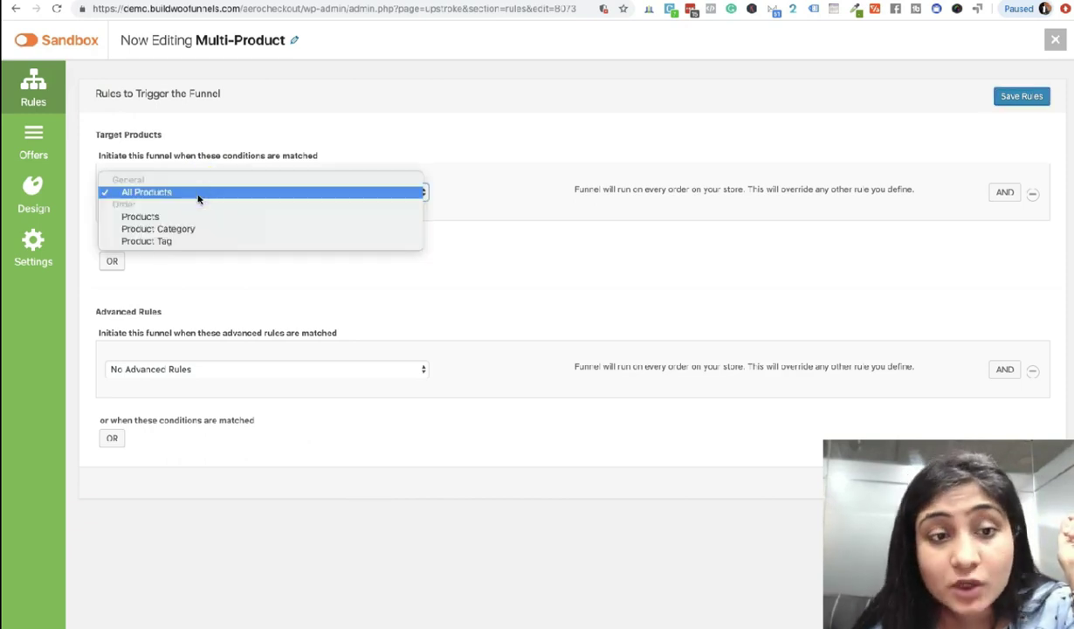
{"action": "left_click", "coordinate": [441, 138]}
{"action": "left_click", "coordinate": [440, 152]}
{"action": "left_click", "coordinate": [440, 152]}
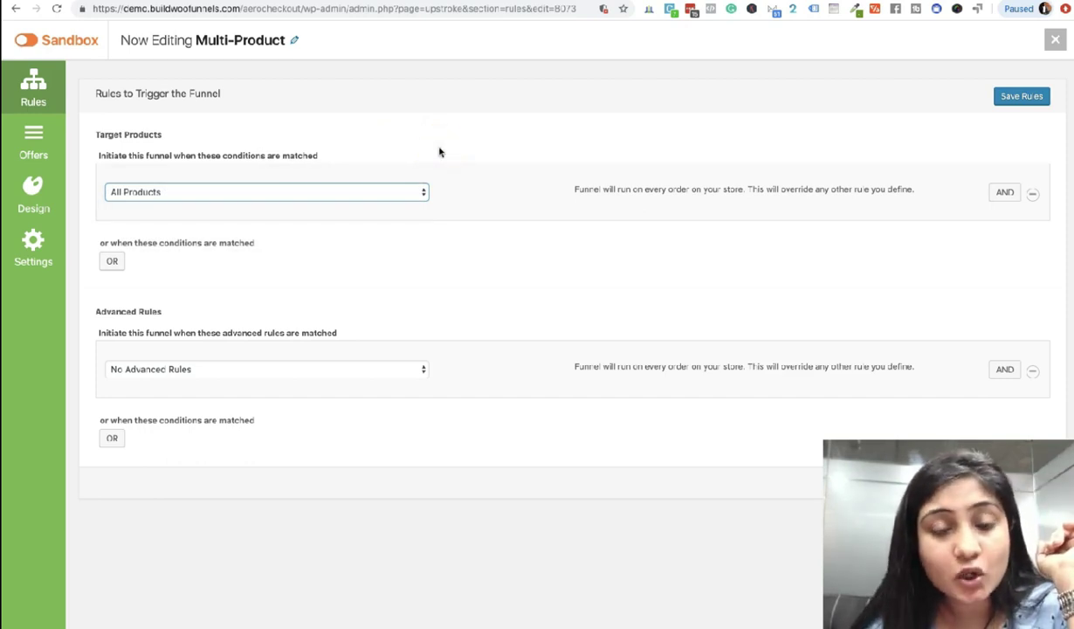
{"action": "left_click", "coordinate": [379, 142]}
{"action": "left_click", "coordinate": [292, 143]}
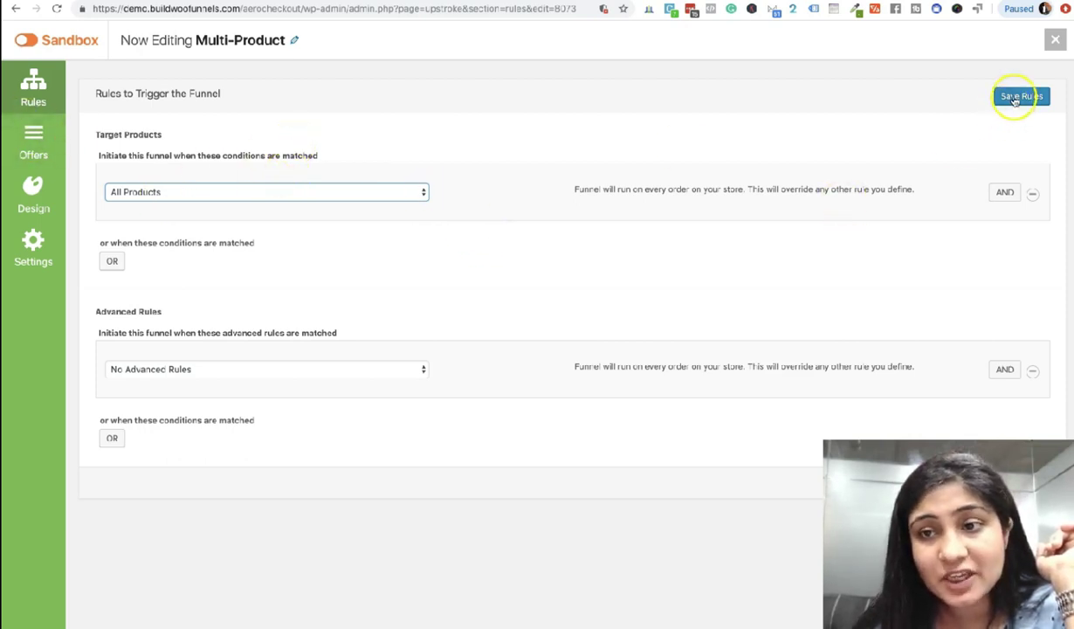
{"action": "left_click", "coordinate": [35, 146]}
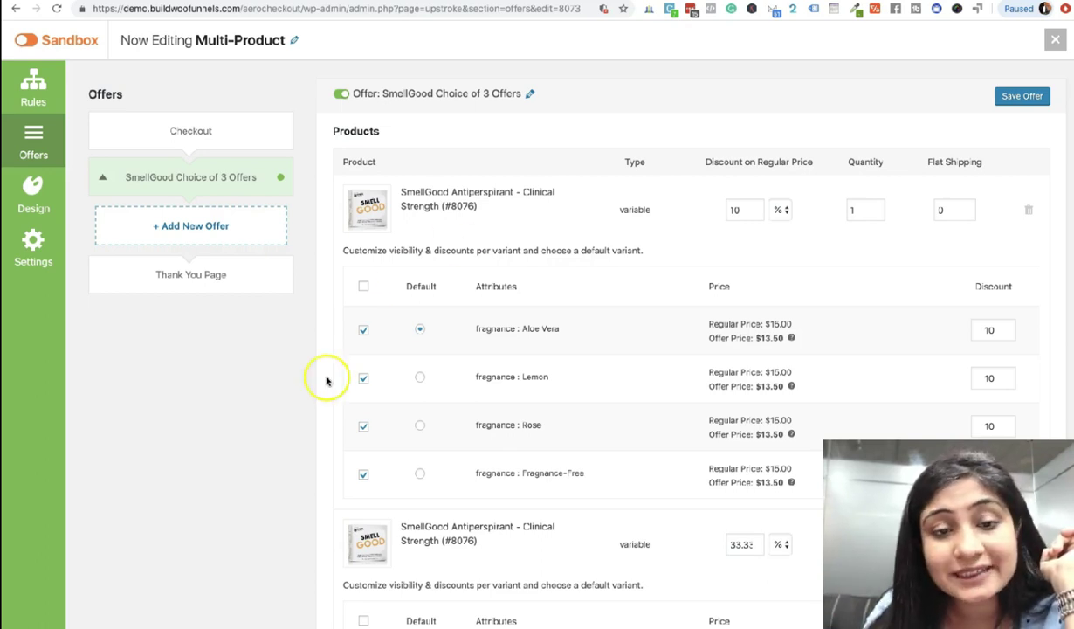
Step: Set the first product's discount to 10 after checking its quantity
{"action": "scroll", "coordinate": [325, 380], "scroll_direction": "down", "scroll_amount": 5}
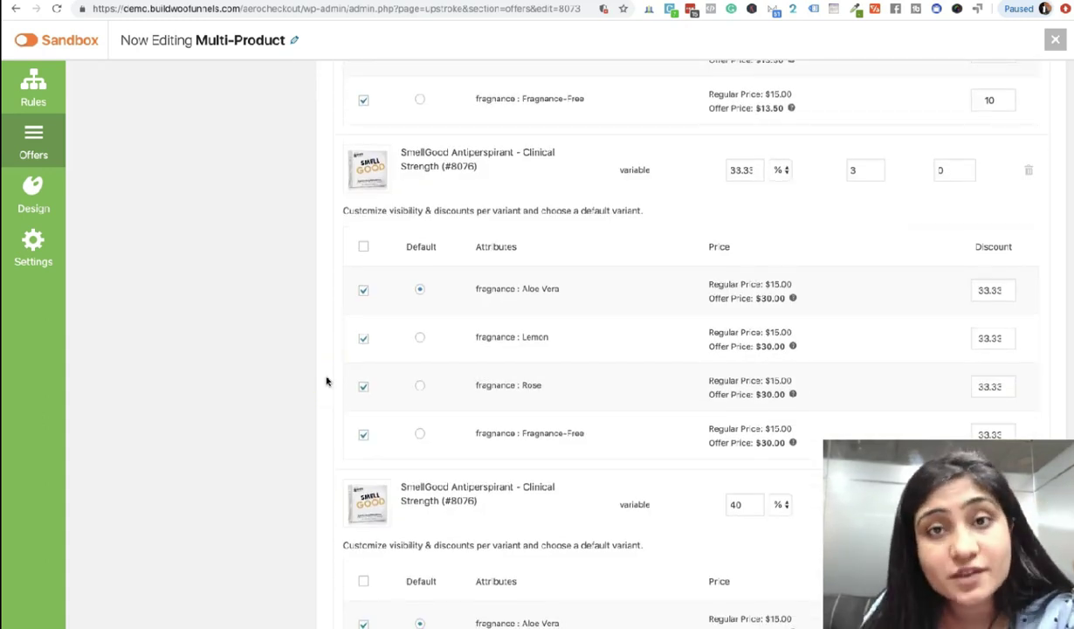
{"action": "scroll", "coordinate": [325, 380], "scroll_direction": "up", "scroll_amount": 4}
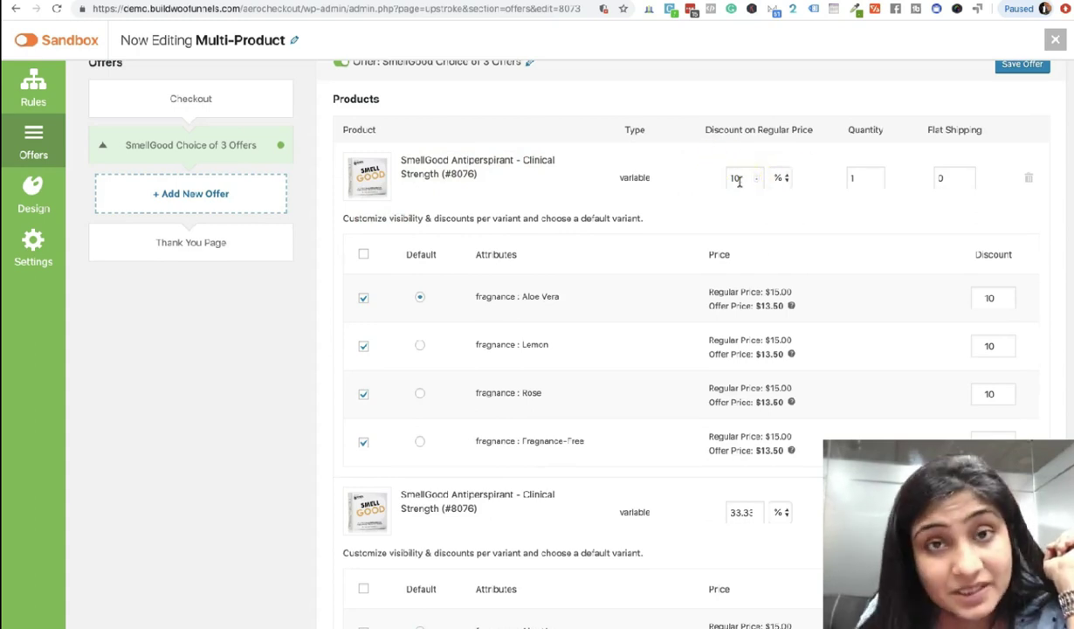
{"action": "left_click", "coordinate": [860, 179]}
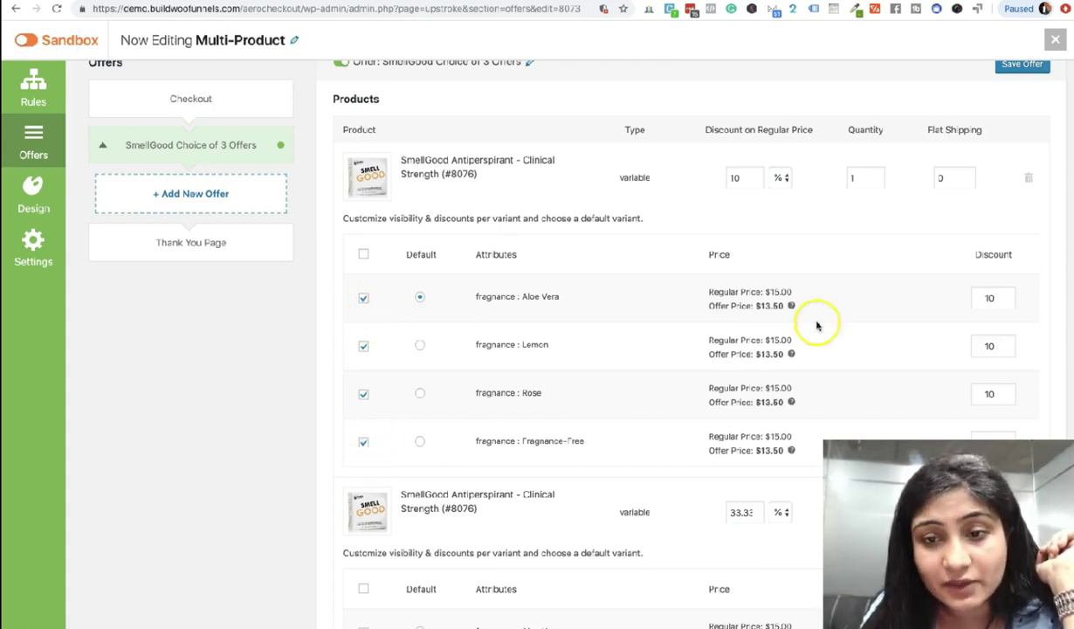
{"action": "left_click", "coordinate": [754, 174]}
{"action": "double_click", "coordinate": [743, 177]}
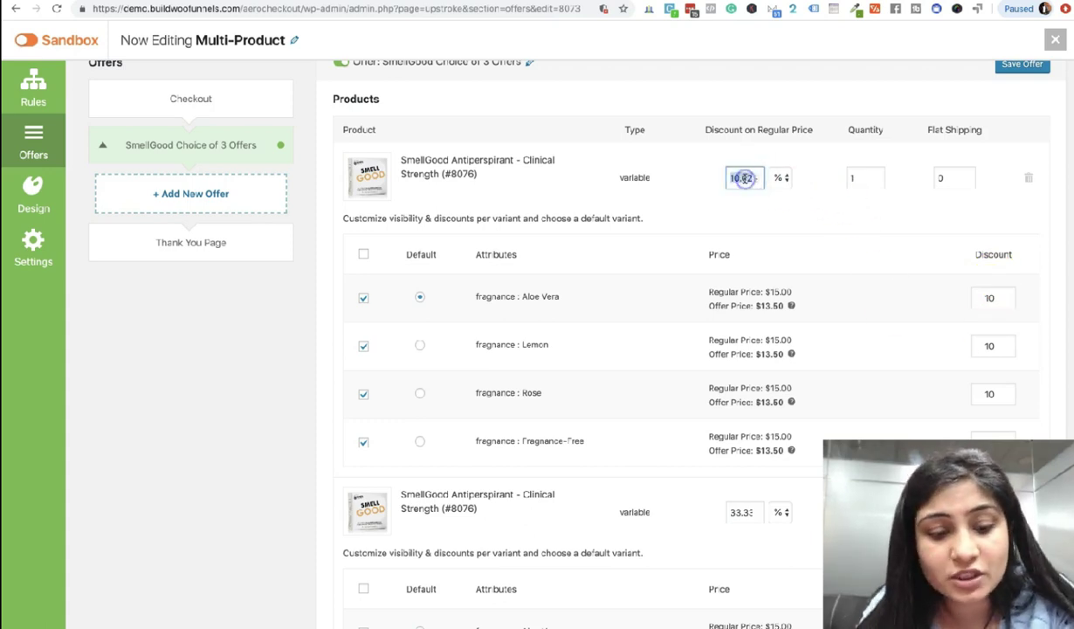
{"action": "type", "text": "10"}
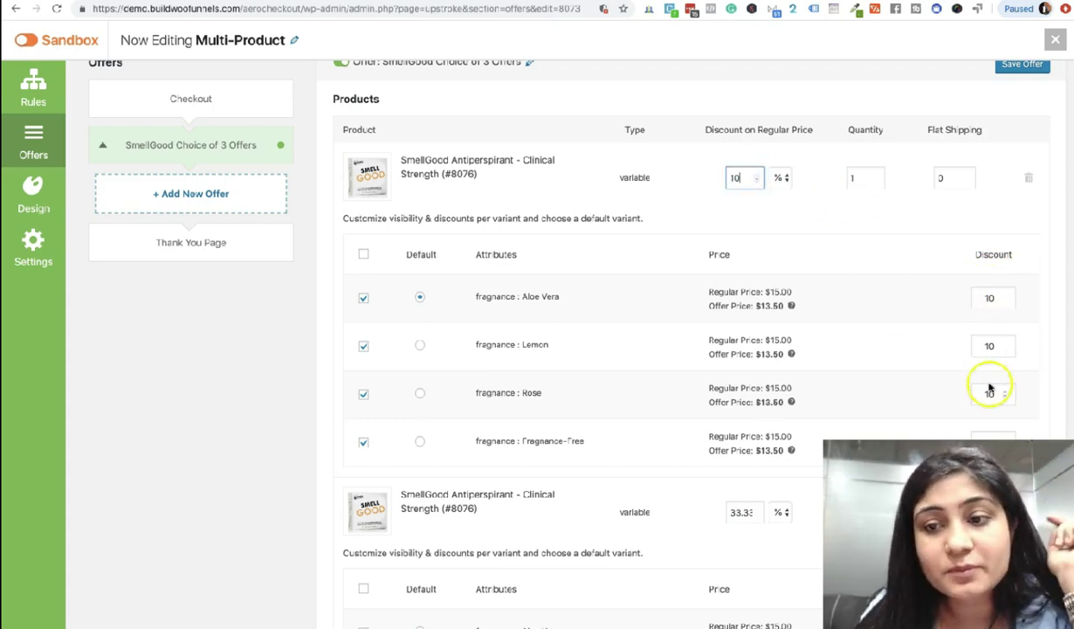
Step: Review the Aloe Vera variant and the 3-pack's 33.33% discount rows
{"action": "left_click", "coordinate": [990, 293]}
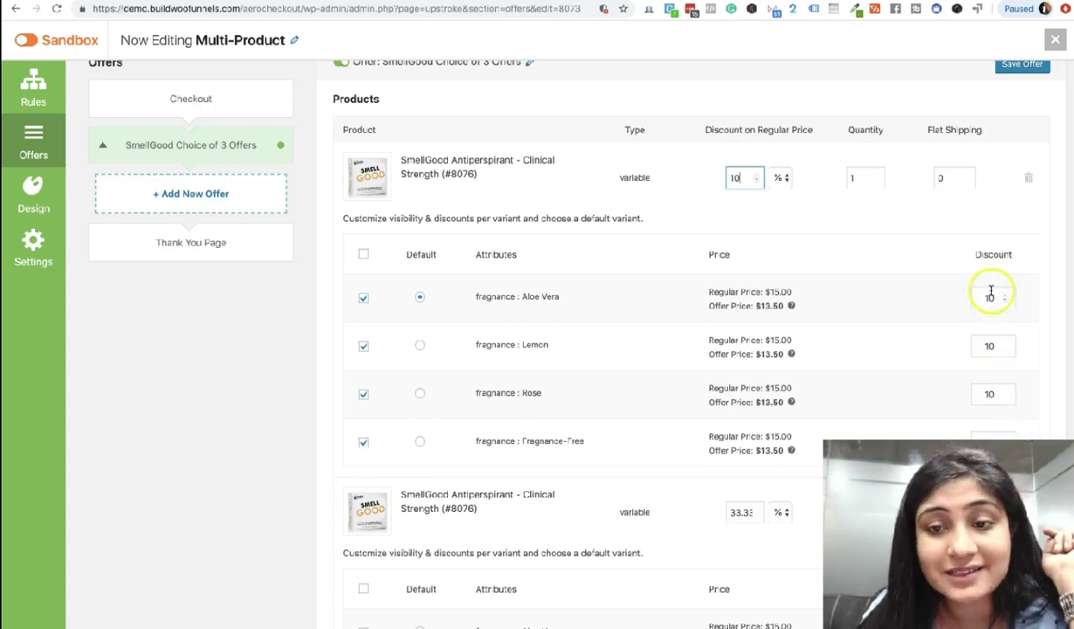
{"action": "scroll", "coordinate": [679, 288], "scroll_direction": "down", "scroll_amount": 3}
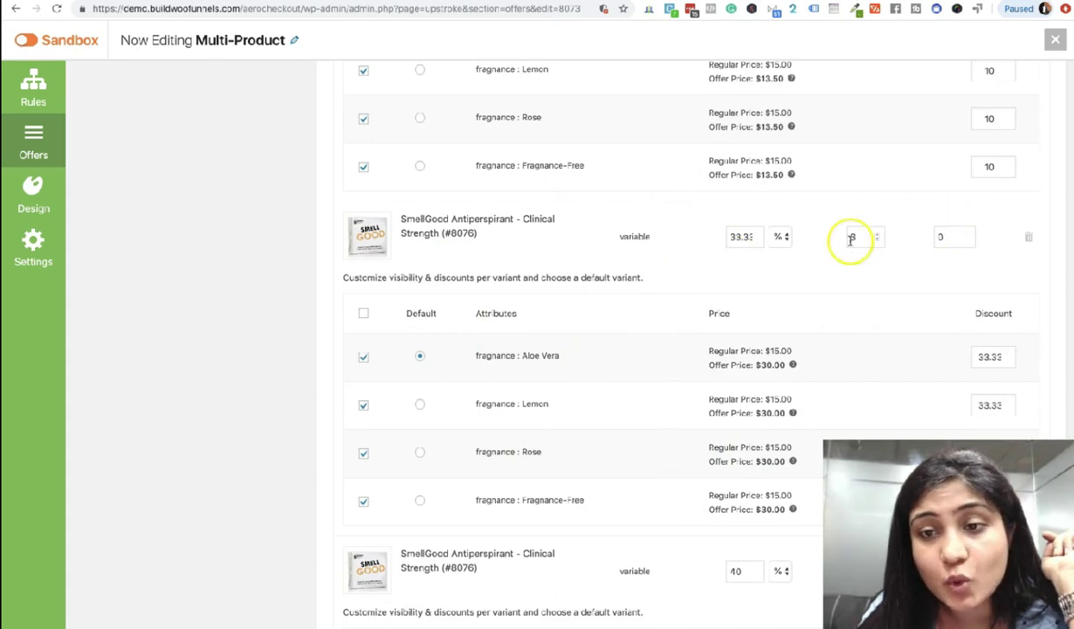
{"action": "left_click", "coordinate": [745, 242]}
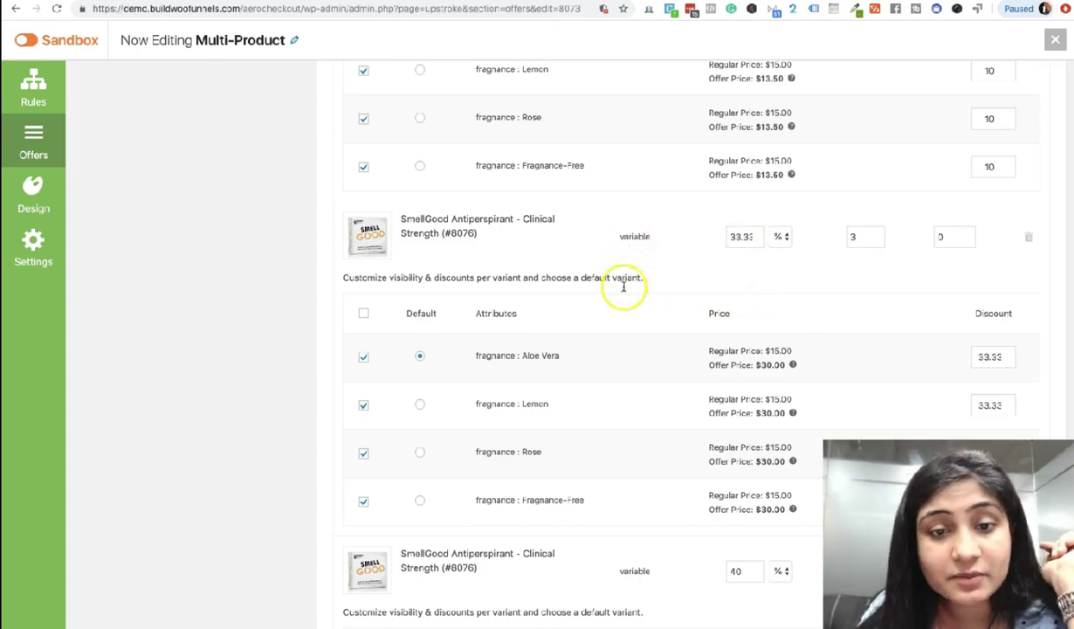
{"action": "scroll", "coordinate": [625, 279], "scroll_direction": "down", "scroll_amount": 1}
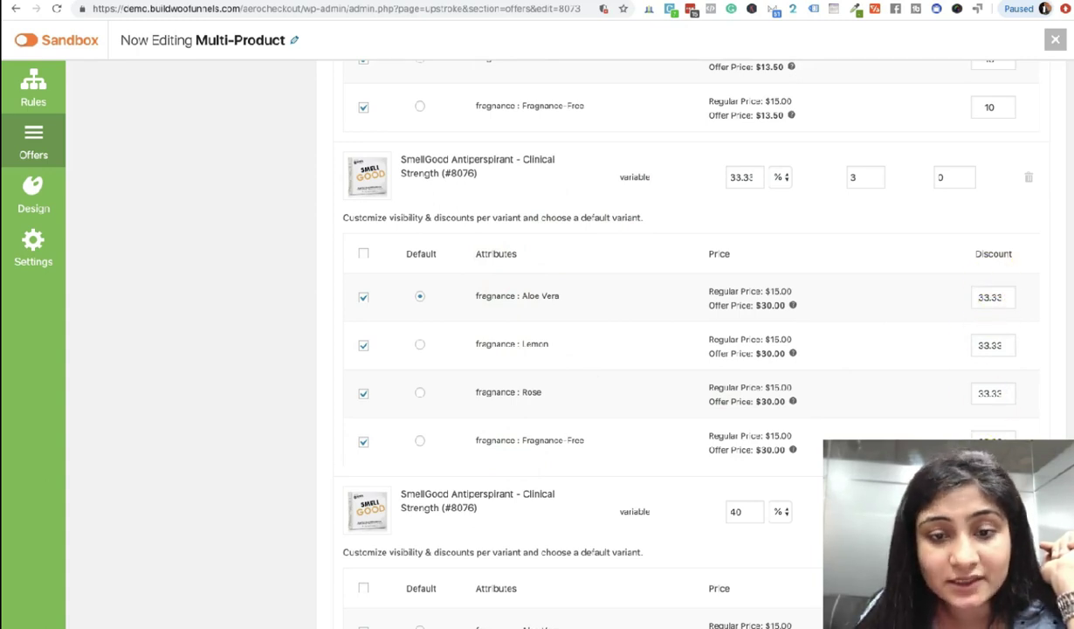
{"action": "scroll", "coordinate": [739, 413], "scroll_direction": "down", "scroll_amount": 4}
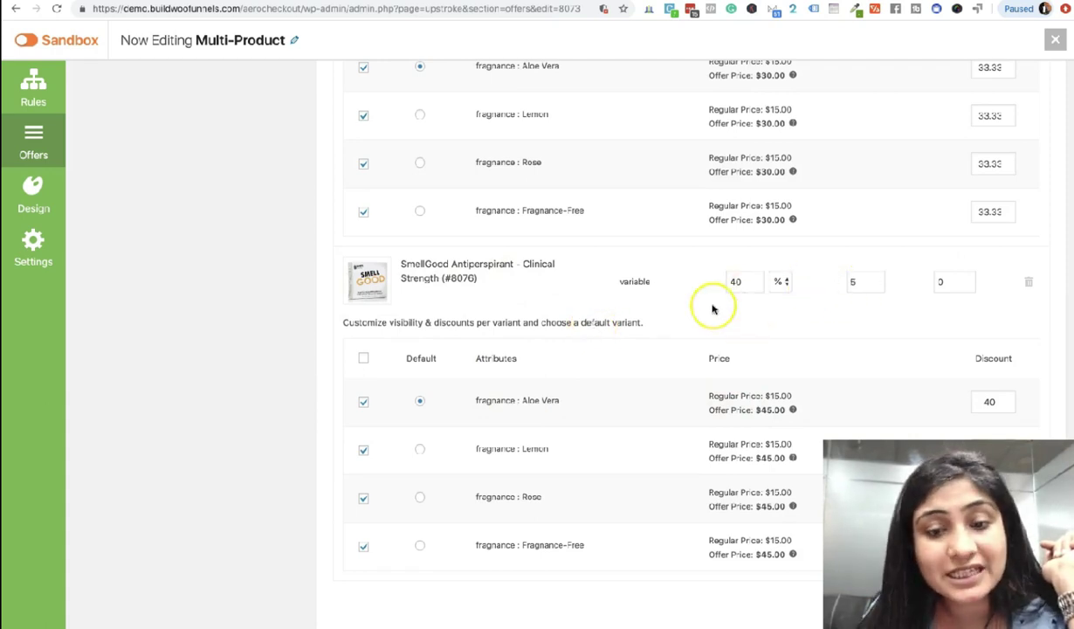
{"action": "scroll", "coordinate": [710, 304], "scroll_direction": "down", "scroll_amount": 3}
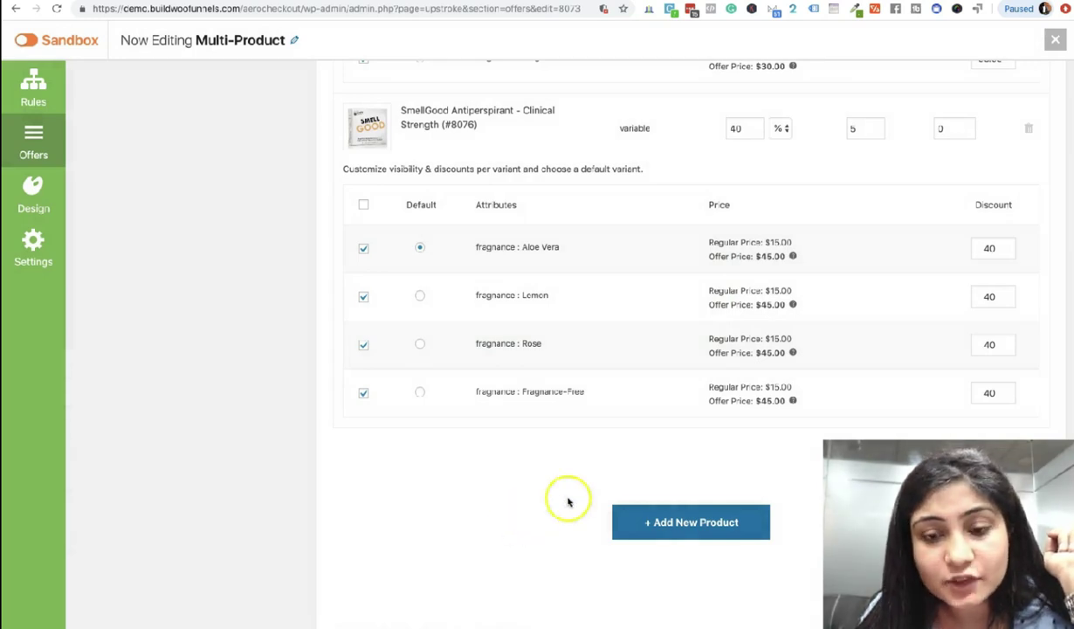
Step: Cancel adding another product, then save the offer's product settings
{"action": "left_click", "coordinate": [682, 522]}
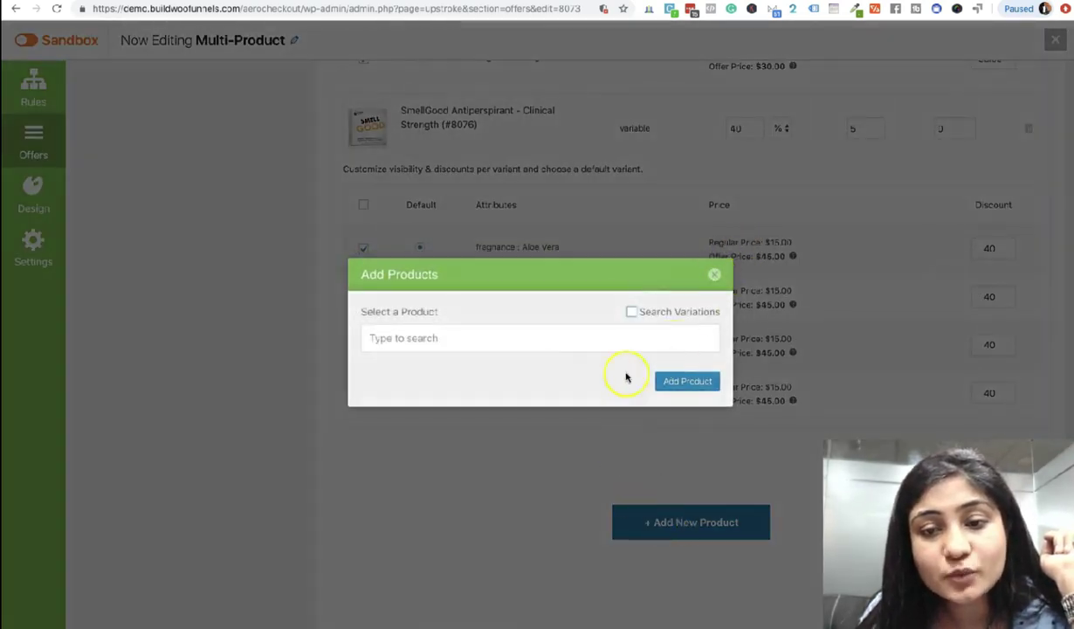
{"action": "left_click", "coordinate": [715, 276]}
{"action": "scroll", "coordinate": [541, 427], "scroll_direction": "up", "scroll_amount": 5}
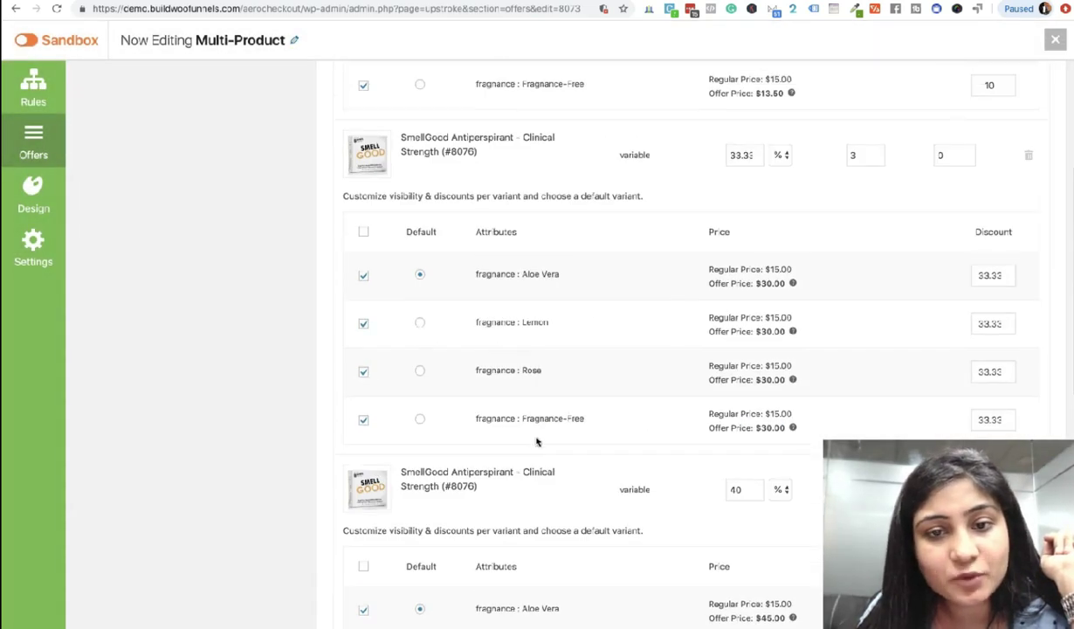
{"action": "scroll", "coordinate": [537, 441], "scroll_direction": "up", "scroll_amount": 10}
{"action": "left_click", "coordinate": [736, 286]}
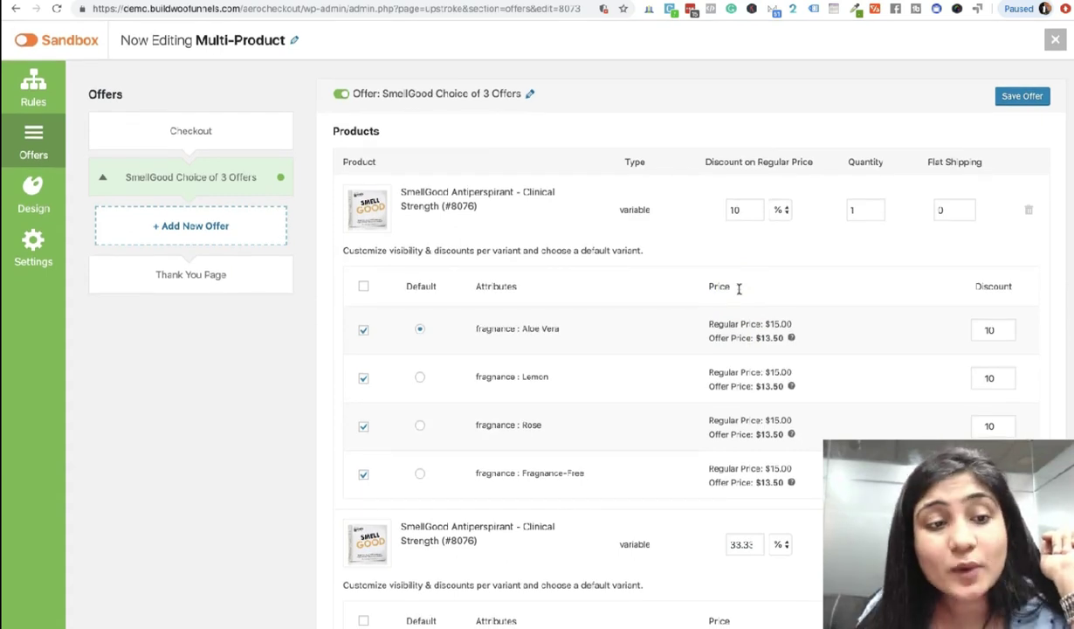
{"action": "left_click", "coordinate": [1034, 97]}
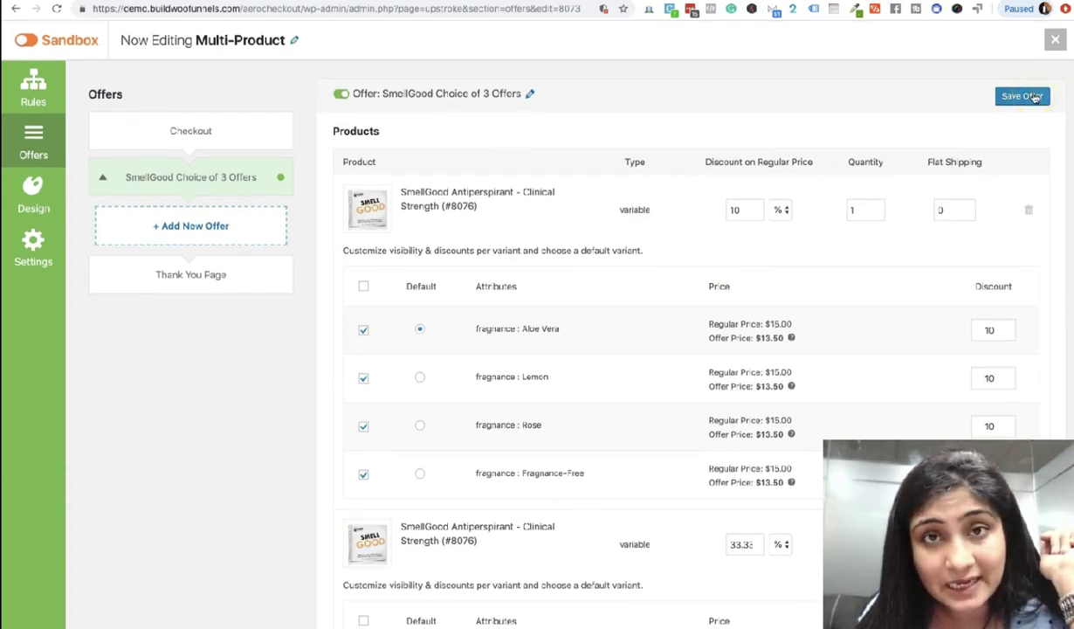
Step: Compare Customizer, Elementor and Custom Page design options, then browse Elementor templates to the Multi Product layouts
{"action": "left_click", "coordinate": [33, 205]}
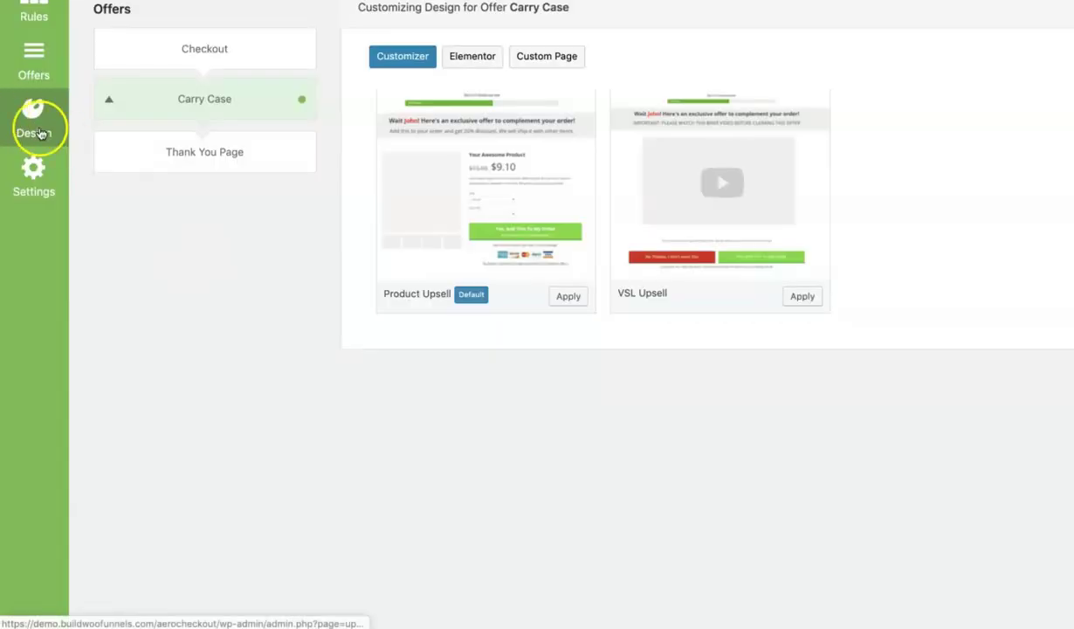
{"action": "left_click", "coordinate": [470, 61]}
{"action": "left_click", "coordinate": [416, 66]}
{"action": "left_click", "coordinate": [461, 61]}
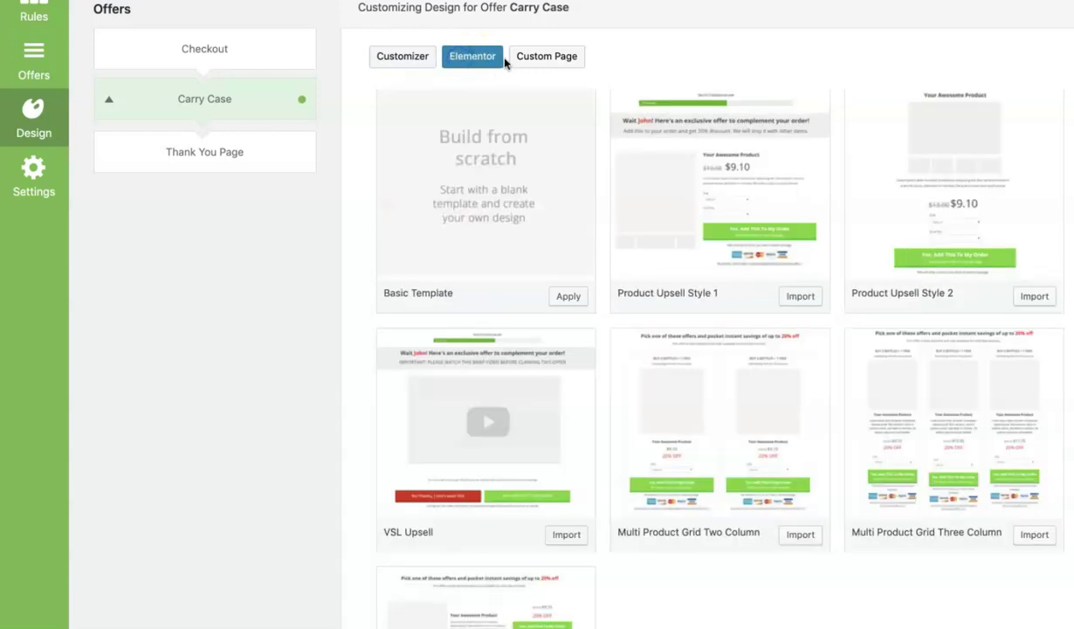
{"action": "left_click", "coordinate": [553, 61]}
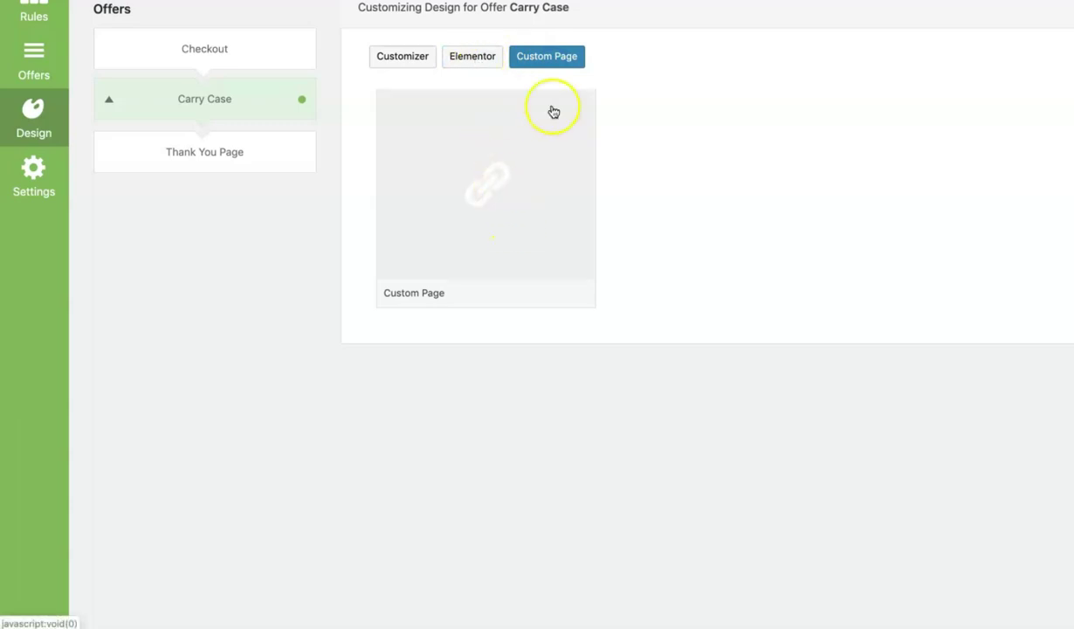
{"action": "left_click", "coordinate": [472, 56]}
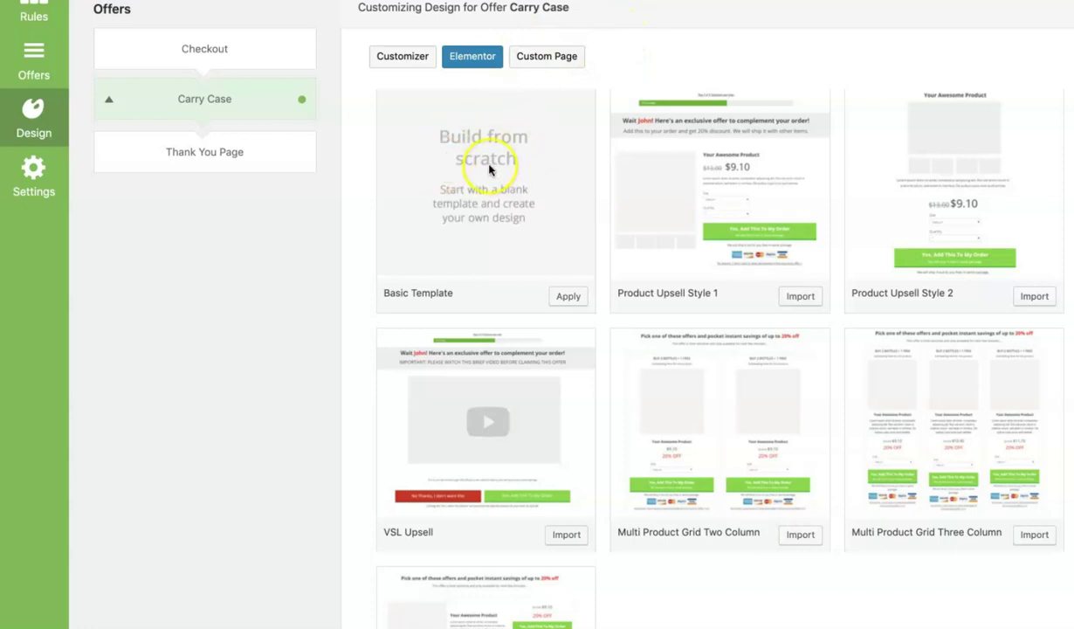
{"action": "scroll", "coordinate": [657, 96], "scroll_direction": "down", "scroll_amount": 1}
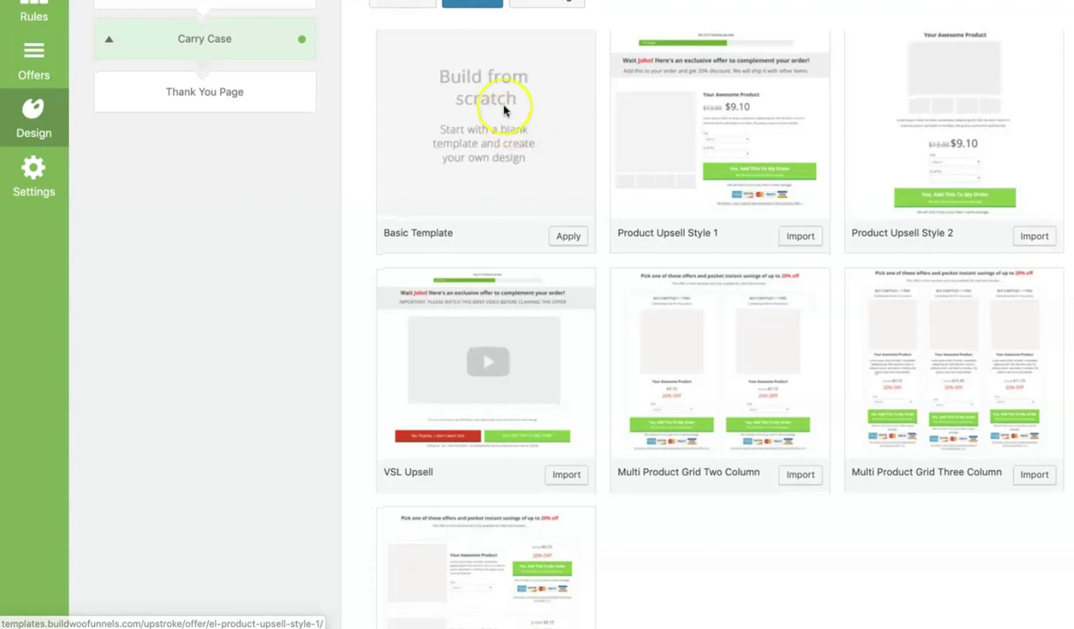
{"action": "scroll", "coordinate": [692, 243], "scroll_direction": "down", "scroll_amount": 1}
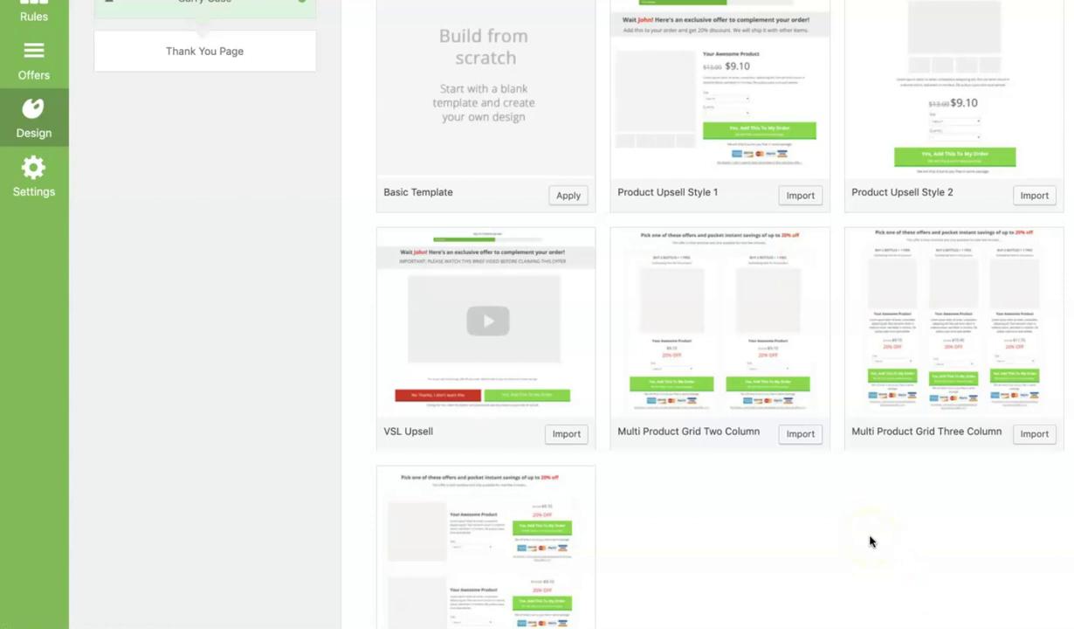
{"action": "scroll", "coordinate": [870, 541], "scroll_direction": "down", "scroll_amount": 3}
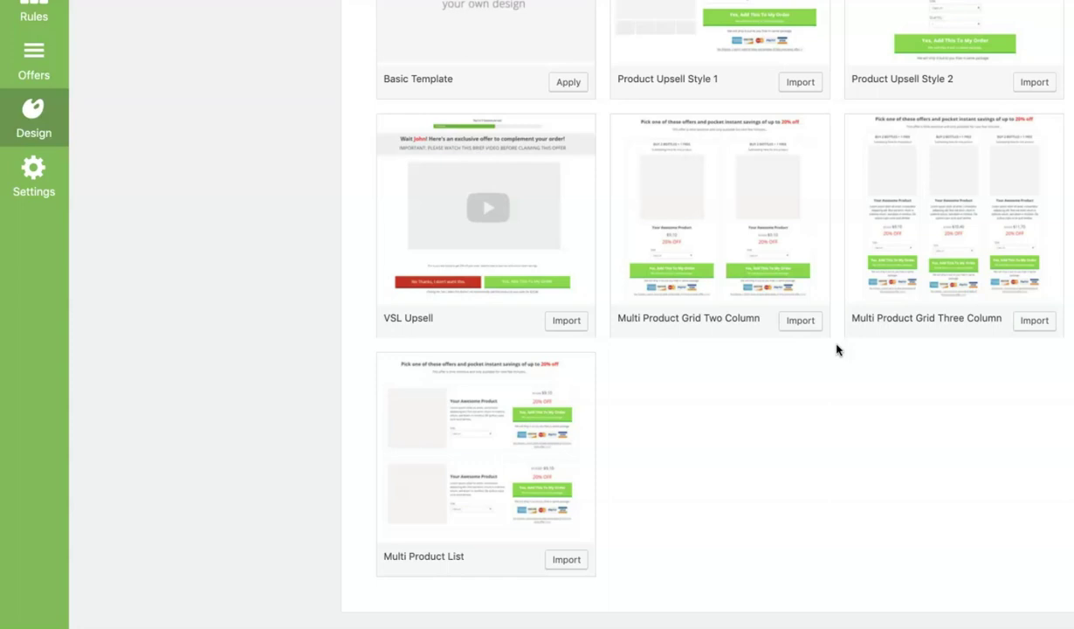
{"action": "left_click", "coordinate": [1028, 325]}
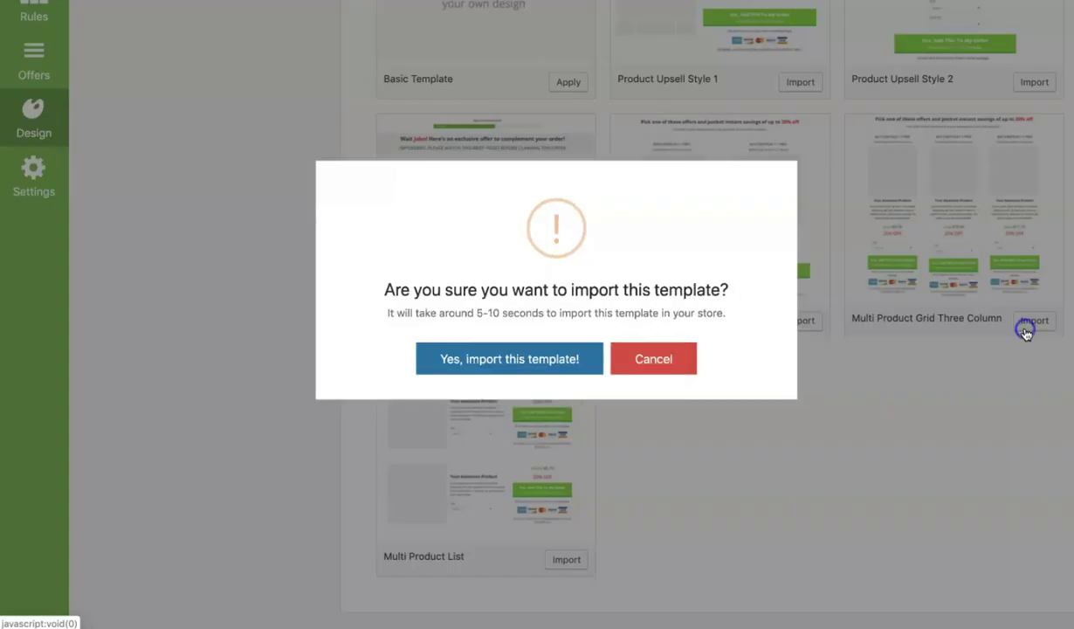
{"action": "left_click", "coordinate": [455, 365]}
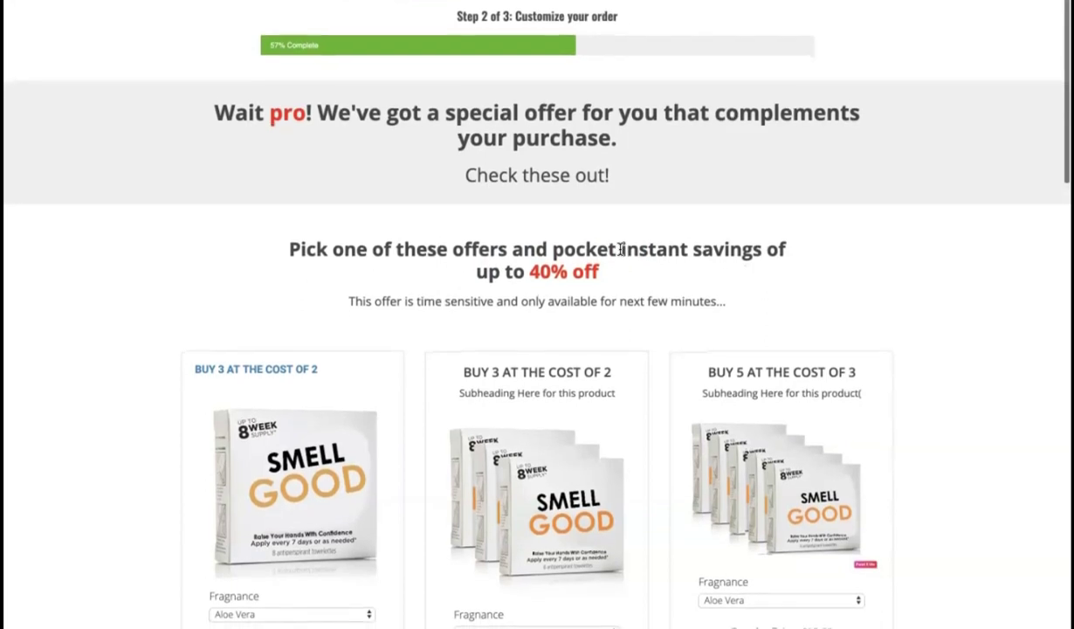
{"action": "scroll", "coordinate": [870, 240], "scroll_direction": "down", "scroll_amount": 1}
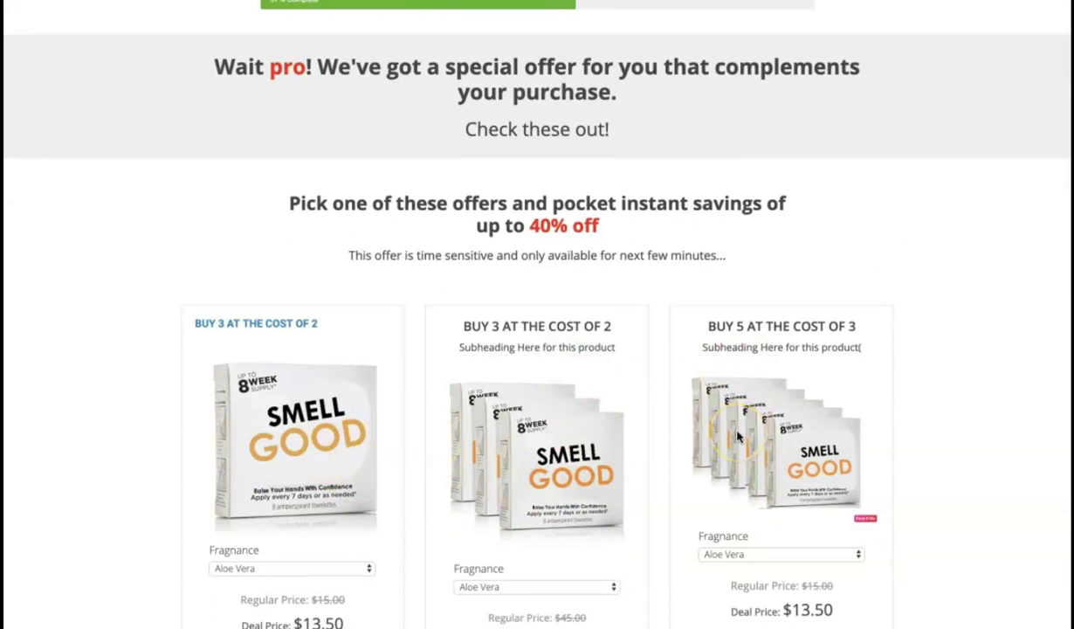
{"action": "scroll", "coordinate": [515, 262], "scroll_direction": "down", "scroll_amount": 2}
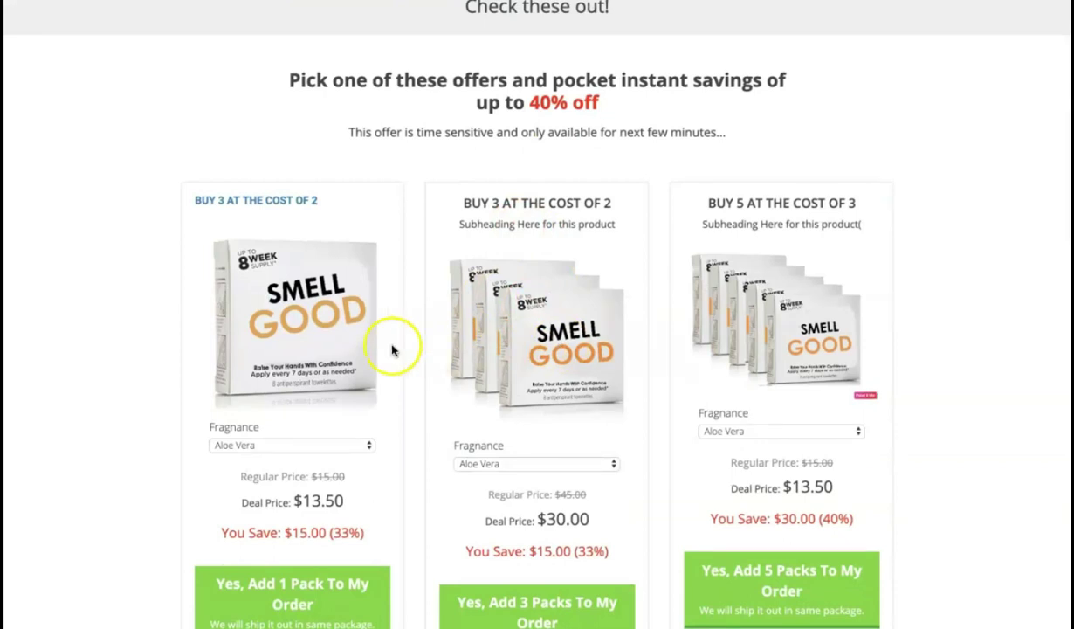
{"action": "scroll", "coordinate": [335, 343], "scroll_direction": "down", "scroll_amount": 1}
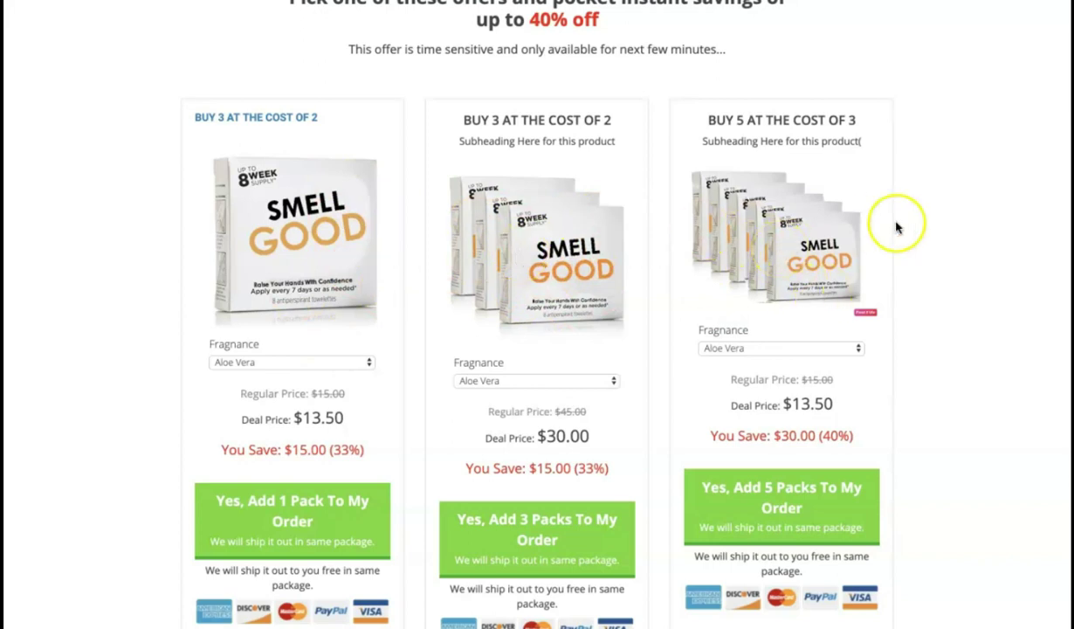
{"action": "scroll", "coordinate": [897, 228], "scroll_direction": "down", "scroll_amount": 1}
{"action": "scroll", "coordinate": [897, 228], "scroll_direction": "up", "scroll_amount": 3}
{"action": "scroll", "coordinate": [897, 228], "scroll_direction": "up", "scroll_amount": 3}
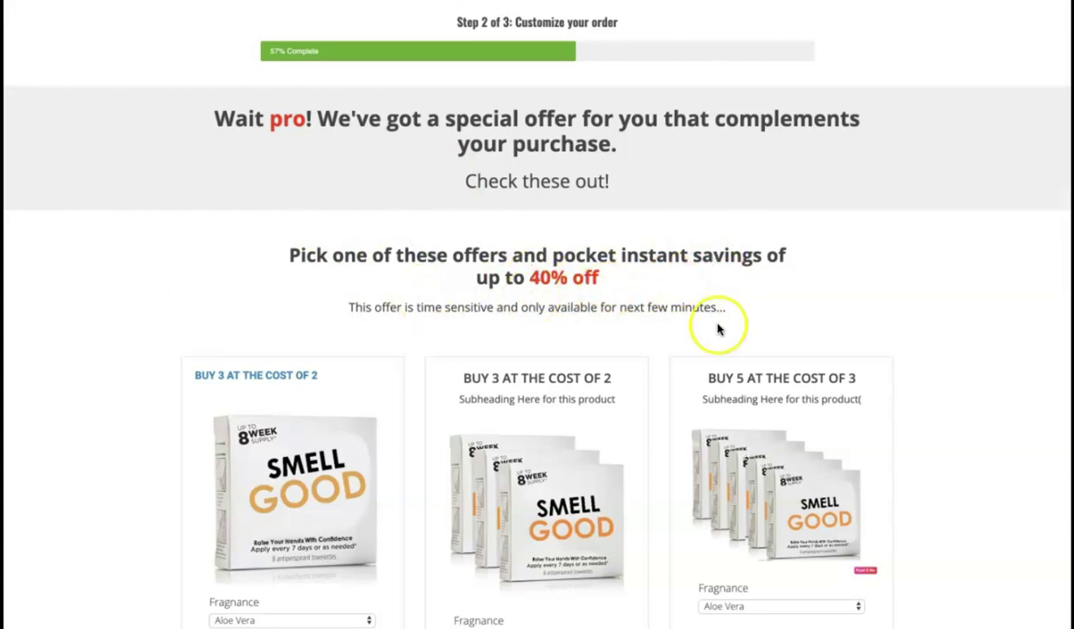
{"action": "scroll", "coordinate": [744, 348], "scroll_direction": "down", "scroll_amount": 2}
{"action": "scroll", "coordinate": [701, 173], "scroll_direction": "down", "scroll_amount": 4}
{"action": "scroll", "coordinate": [718, 179], "scroll_direction": "down", "scroll_amount": 2}
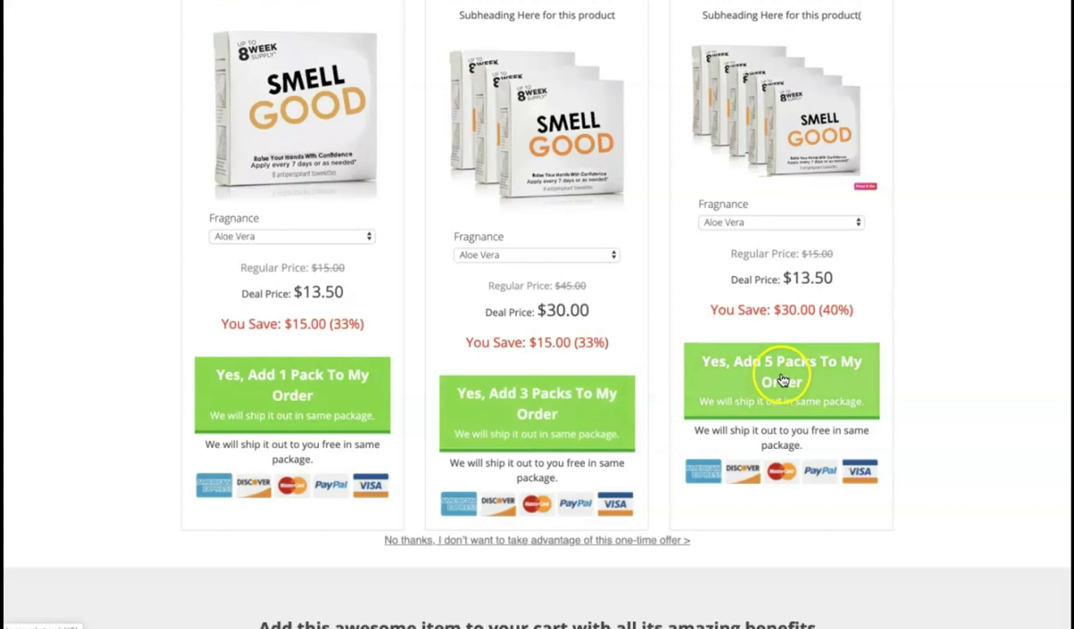
{"action": "left_click", "coordinate": [767, 223]}
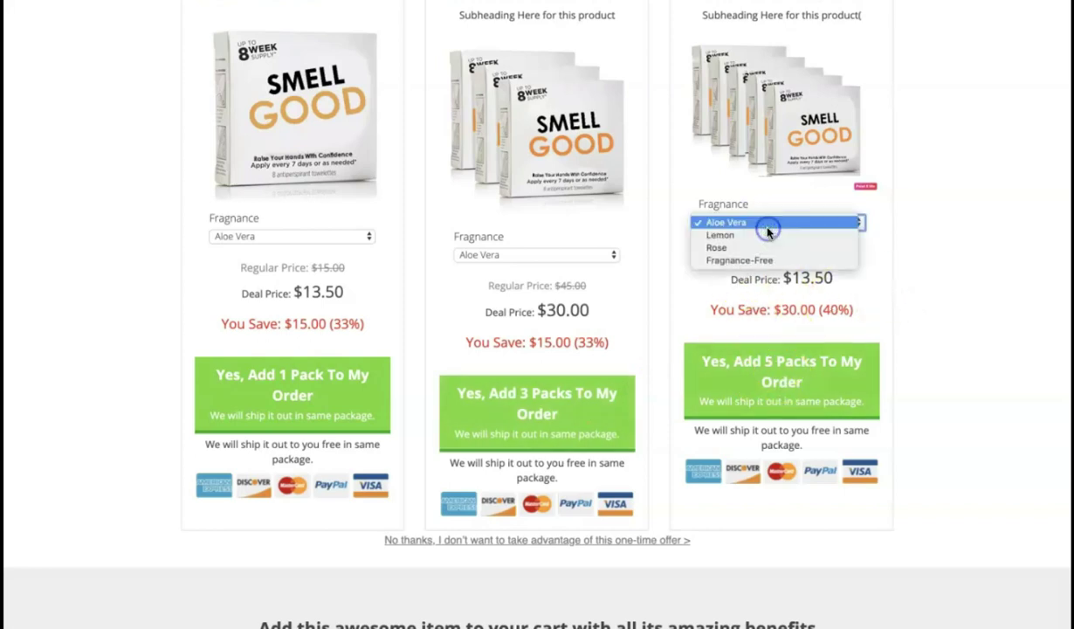
{"action": "left_click_drag", "start_coordinate": [769, 231], "coordinate": [744, 243]}
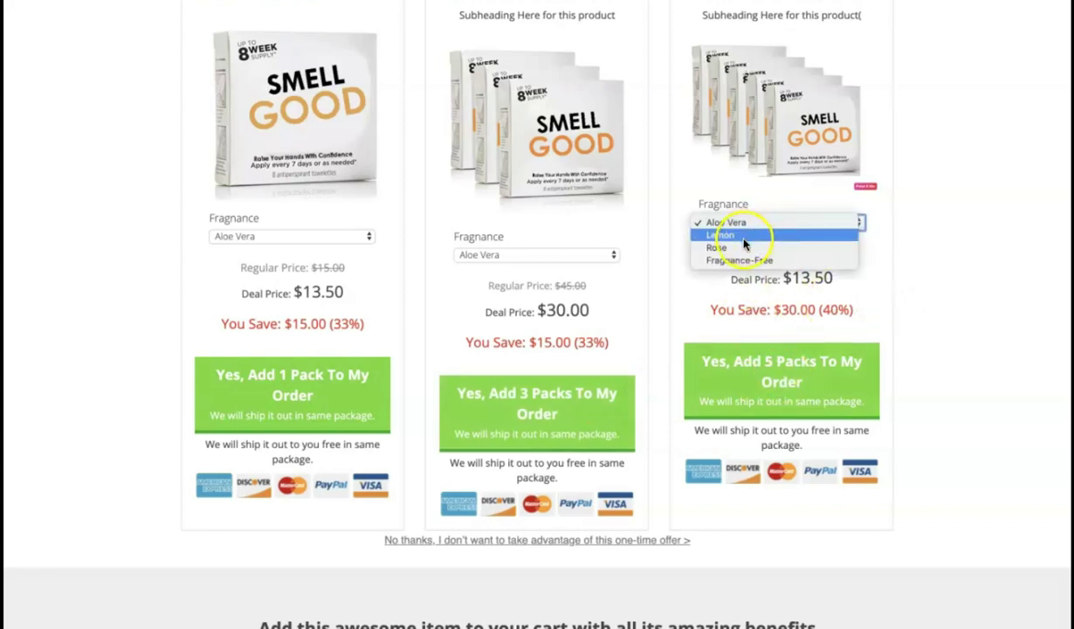
{"action": "left_click", "coordinate": [931, 280]}
{"action": "scroll", "coordinate": [930, 280], "scroll_direction": "down", "scroll_amount": 1}
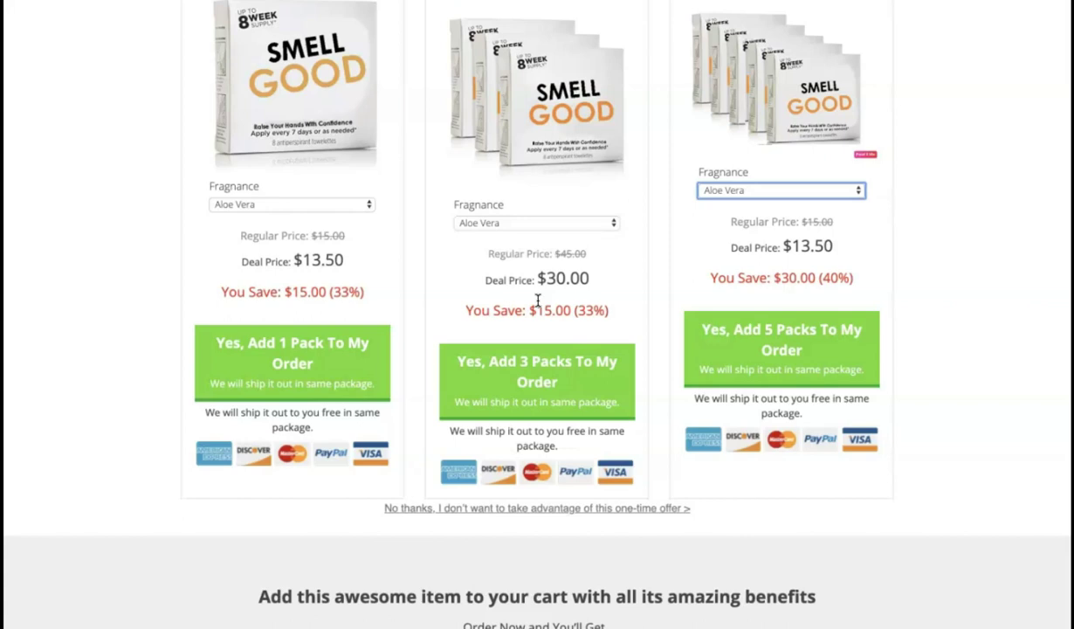
{"action": "scroll", "coordinate": [538, 302], "scroll_direction": "down", "scroll_amount": 2}
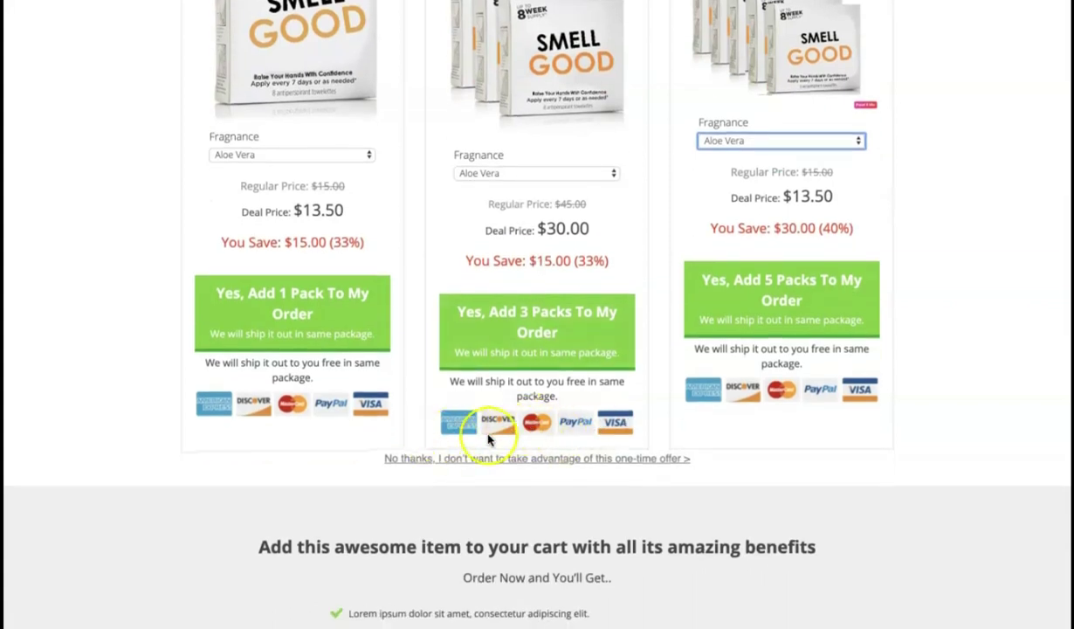
{"action": "scroll", "coordinate": [549, 439], "scroll_direction": "down", "scroll_amount": 5}
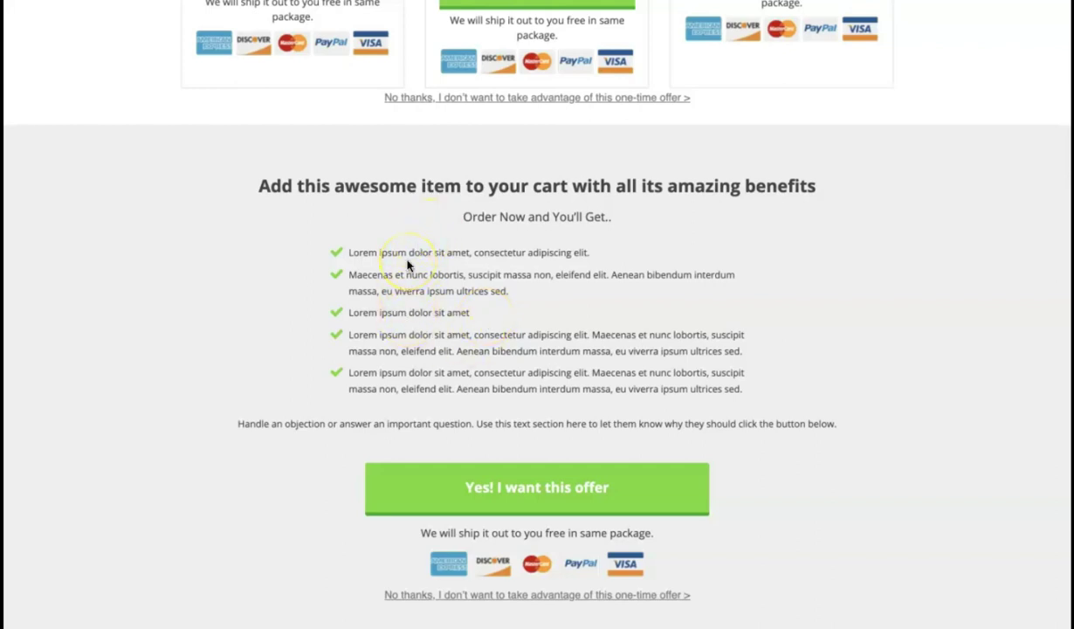
{"action": "scroll", "coordinate": [393, 345], "scroll_direction": "down", "scroll_amount": 2}
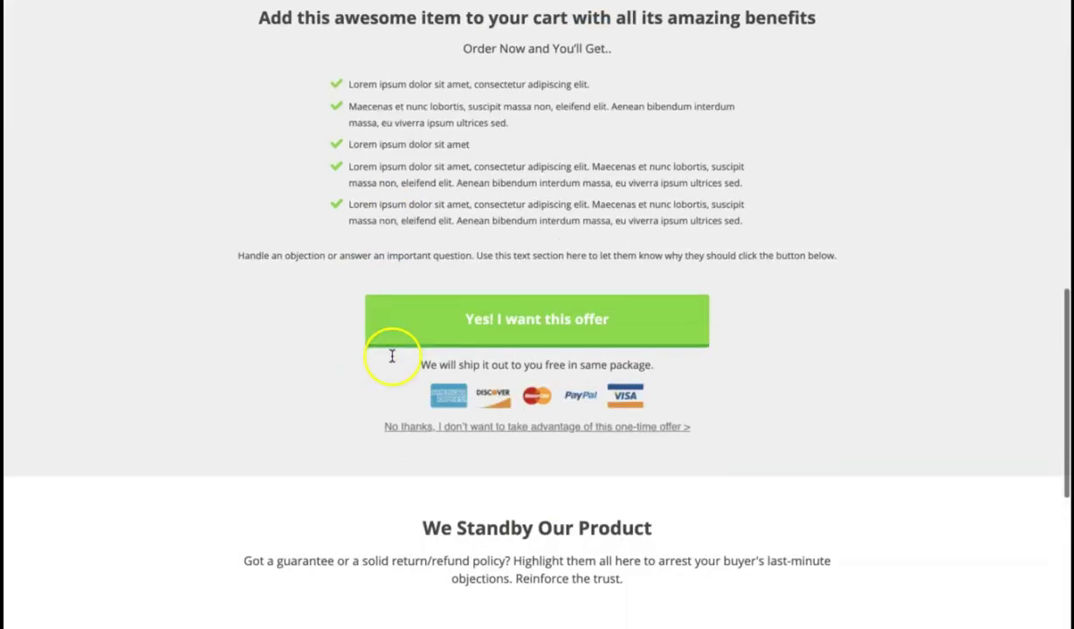
{"action": "left_click", "coordinate": [557, 325]}
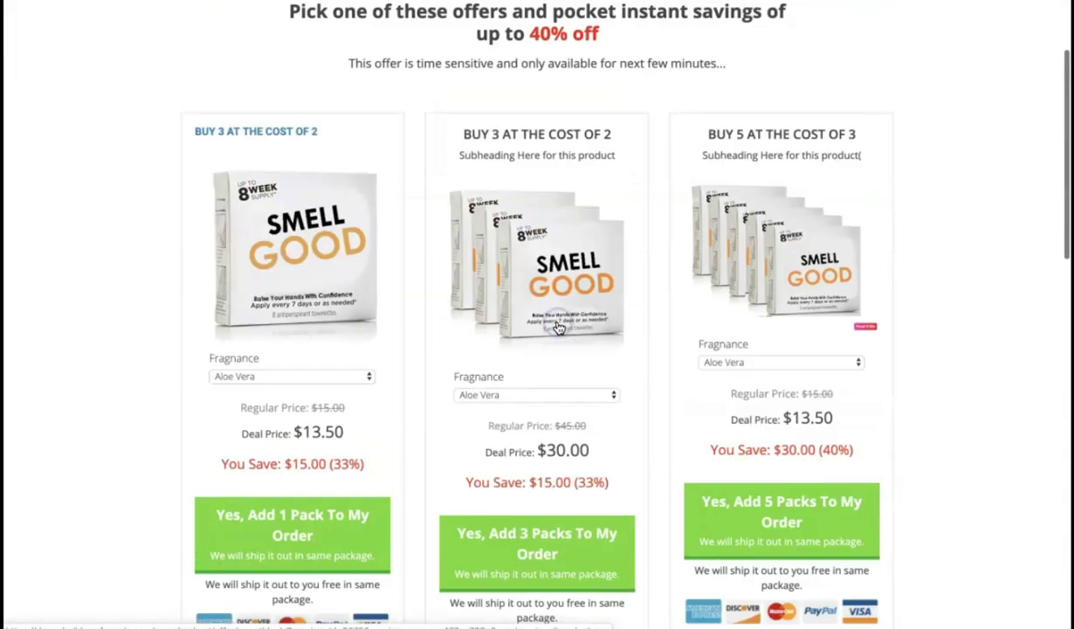
{"action": "scroll", "coordinate": [667, 440], "scroll_direction": "down", "scroll_amount": 1}
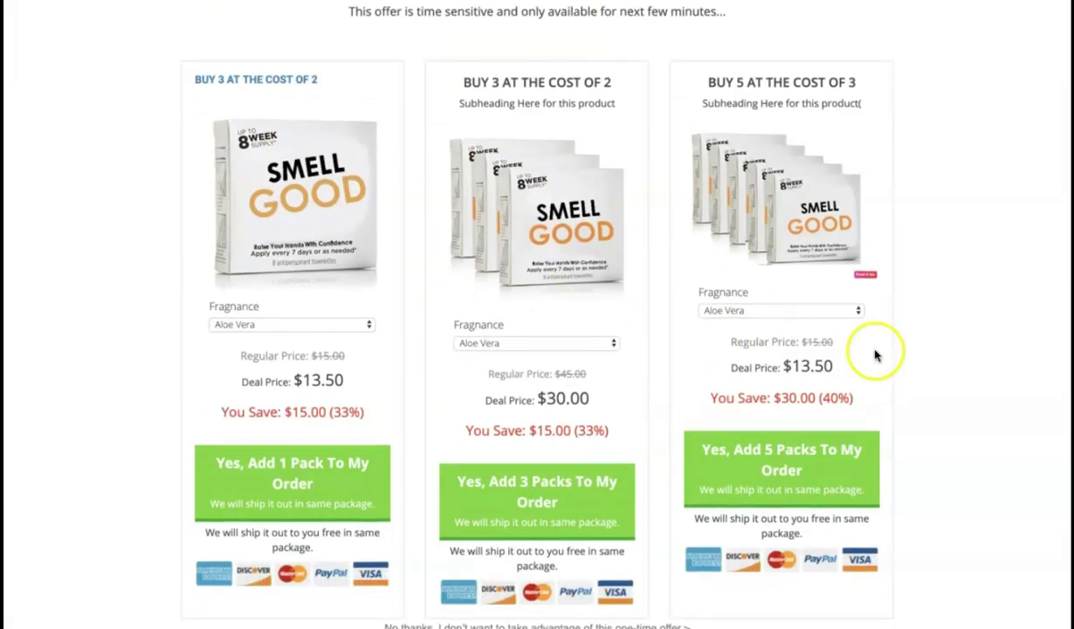
{"action": "scroll", "coordinate": [892, 344], "scroll_direction": "down", "scroll_amount": 6}
{"action": "scroll", "coordinate": [892, 343], "scroll_direction": "down", "scroll_amount": 4}
{"action": "scroll", "coordinate": [695, 377], "scroll_direction": "down", "scroll_amount": 2}
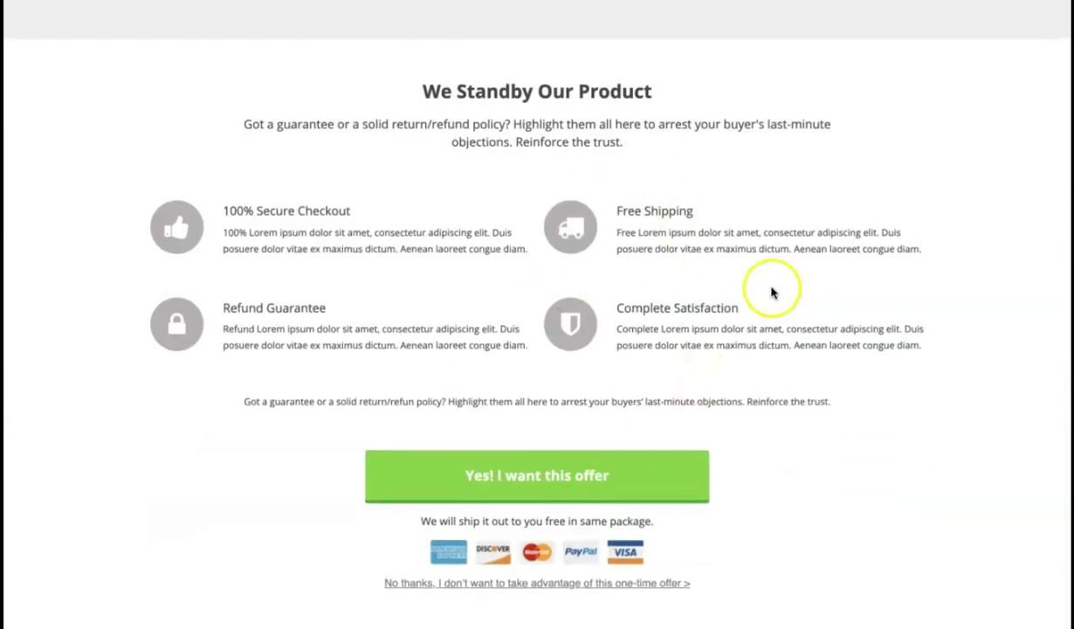
{"action": "left_click", "coordinate": [601, 472]}
{"action": "scroll", "coordinate": [1015, 397], "scroll_direction": "up", "scroll_amount": 3}
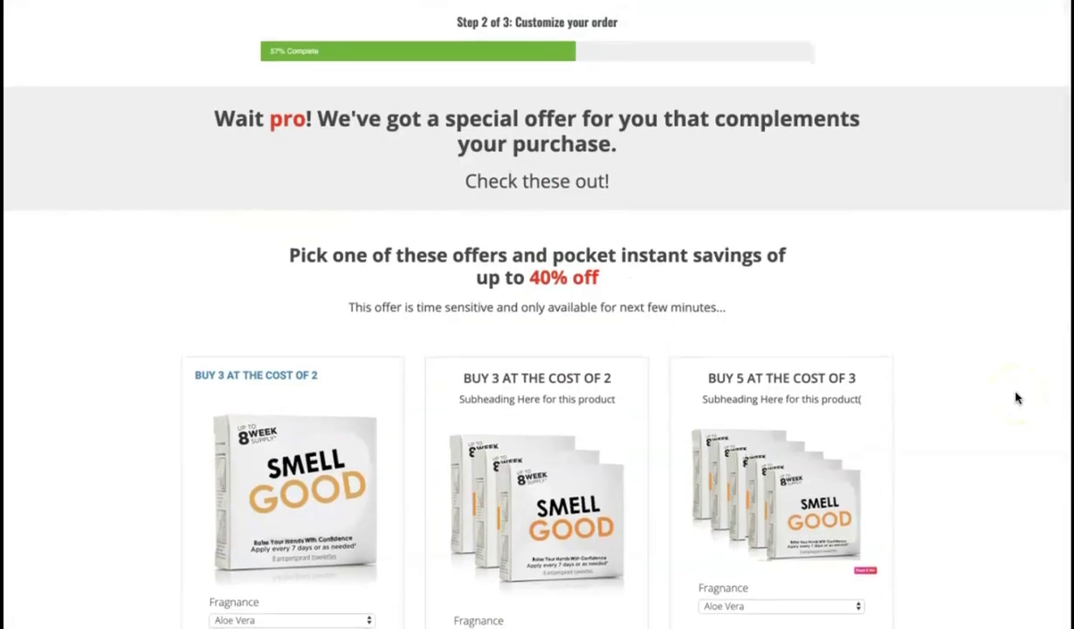
{"action": "scroll", "coordinate": [1016, 397], "scroll_direction": "down", "scroll_amount": 1}
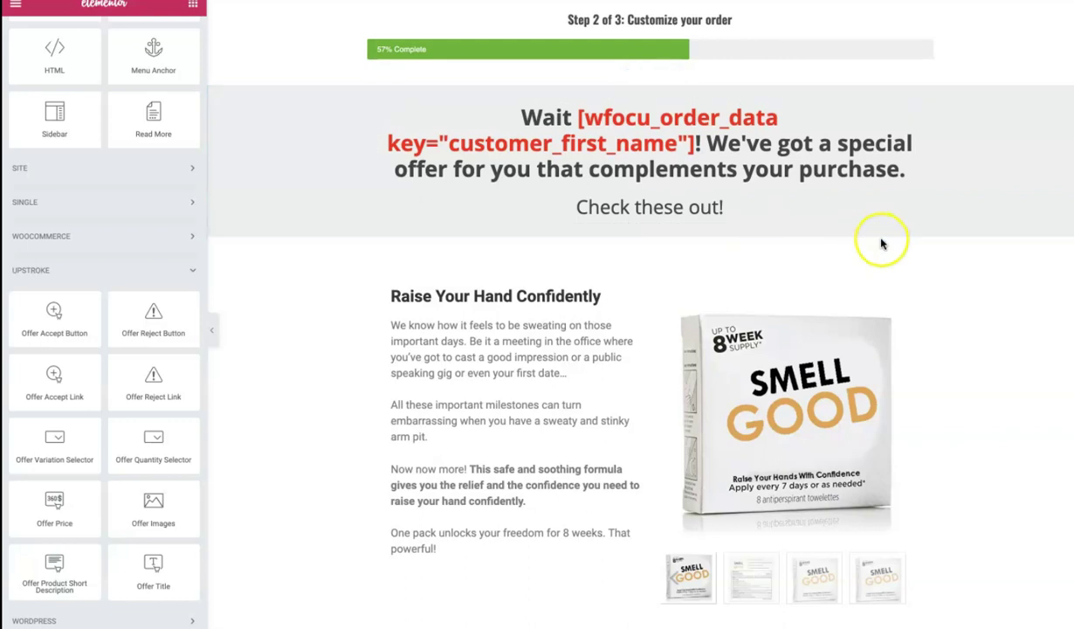
Step: Enable the Offer Images widget's slider and test it by switching between gallery images
{"action": "scroll", "coordinate": [830, 262], "scroll_direction": "down", "scroll_amount": 1}
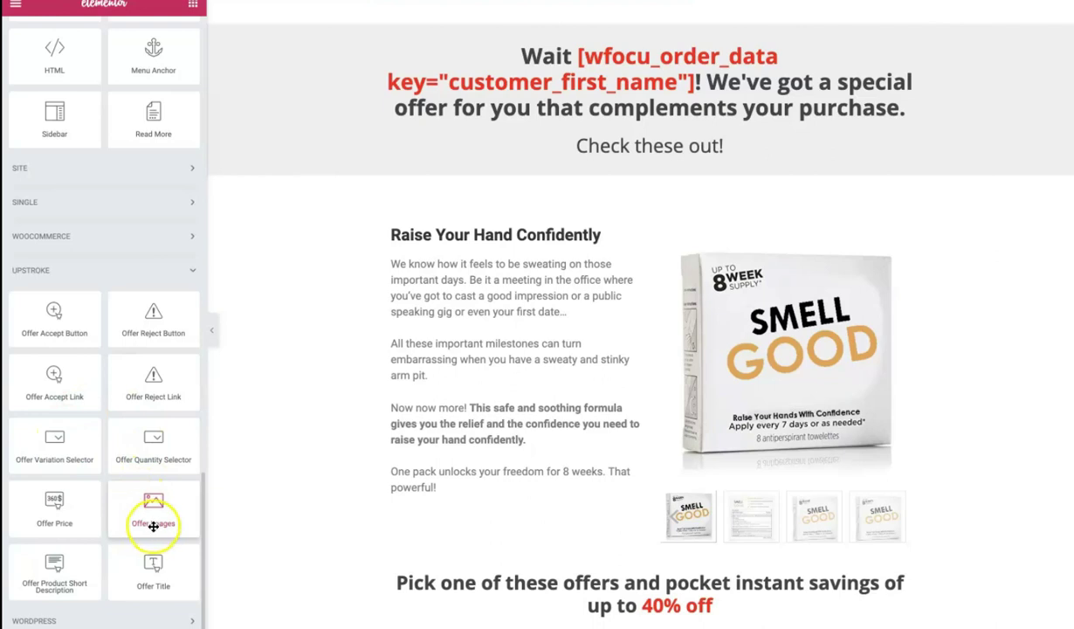
{"action": "left_click", "coordinate": [902, 240]}
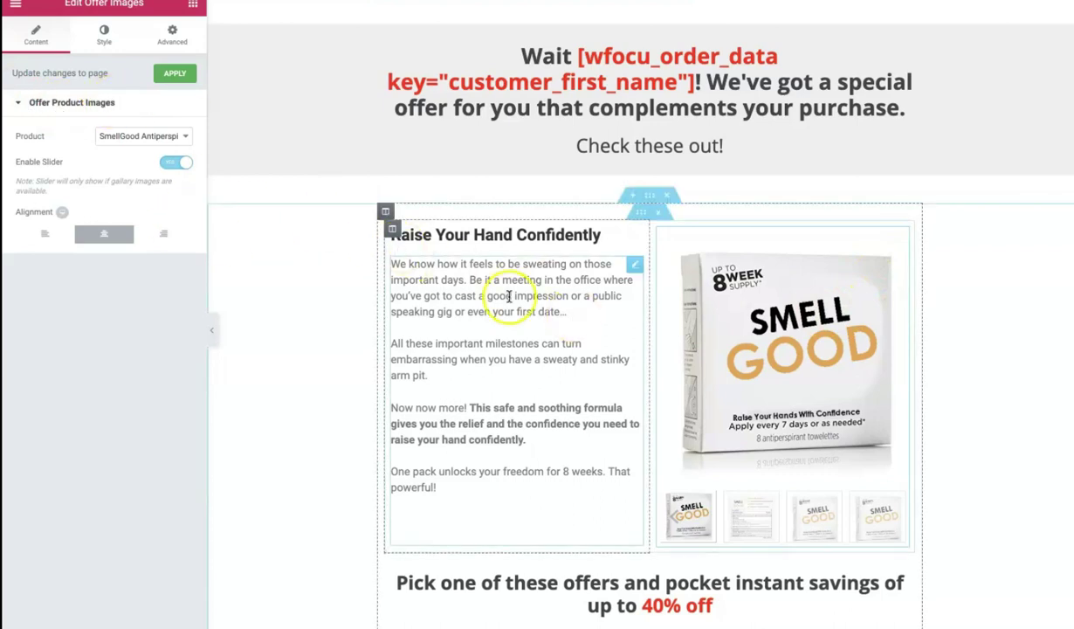
{"action": "left_click", "coordinate": [750, 372]}
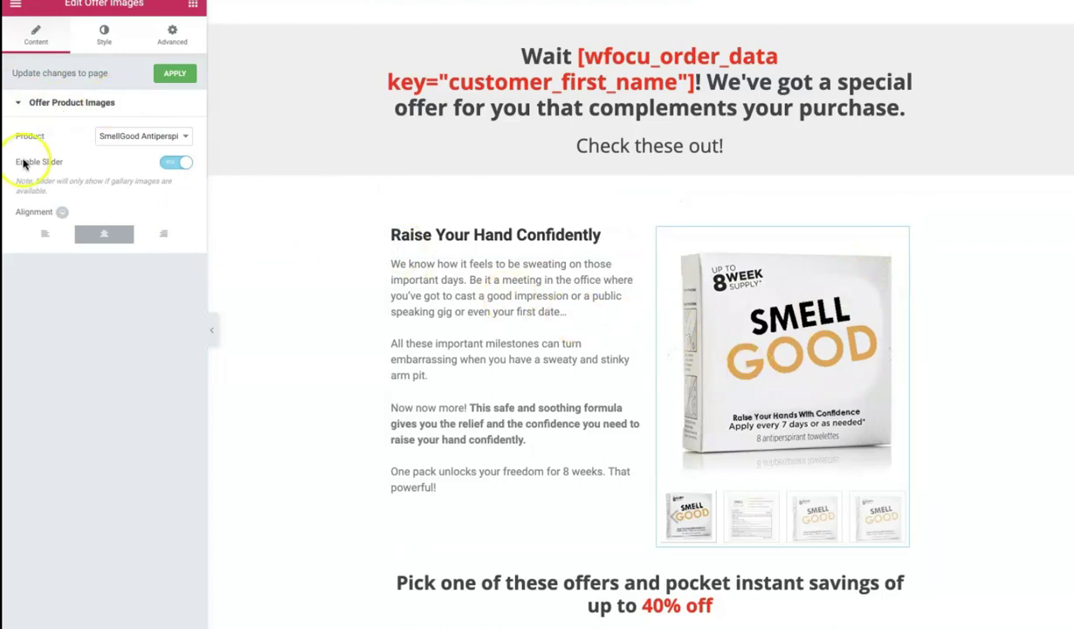
{"action": "left_click", "coordinate": [738, 525]}
{"action": "left_click", "coordinate": [686, 511]}
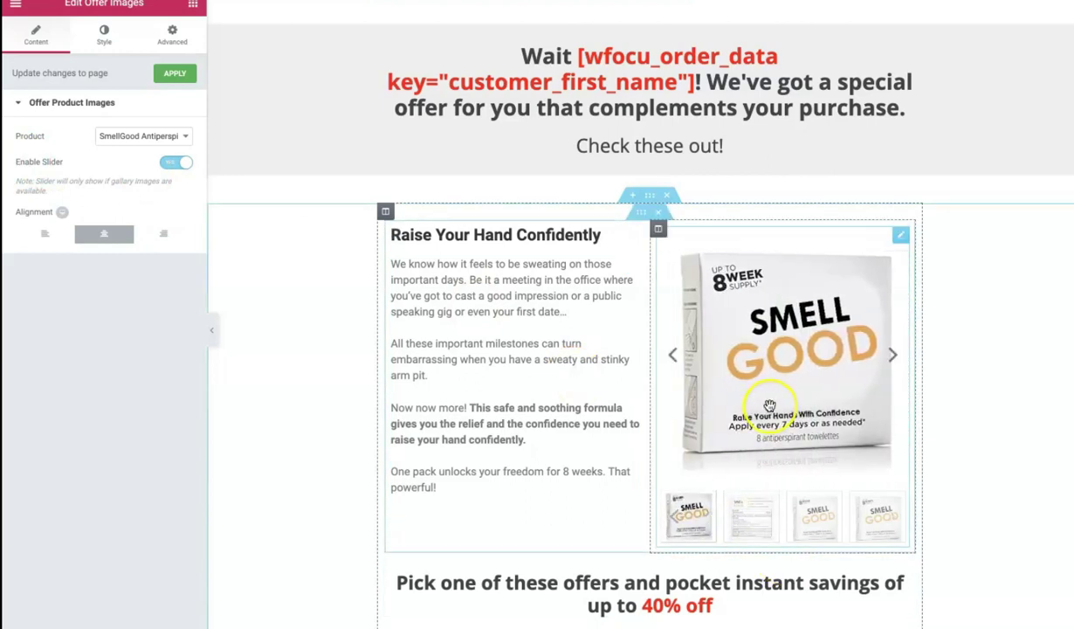
{"action": "scroll", "coordinate": [919, 354], "scroll_direction": "down", "scroll_amount": 1}
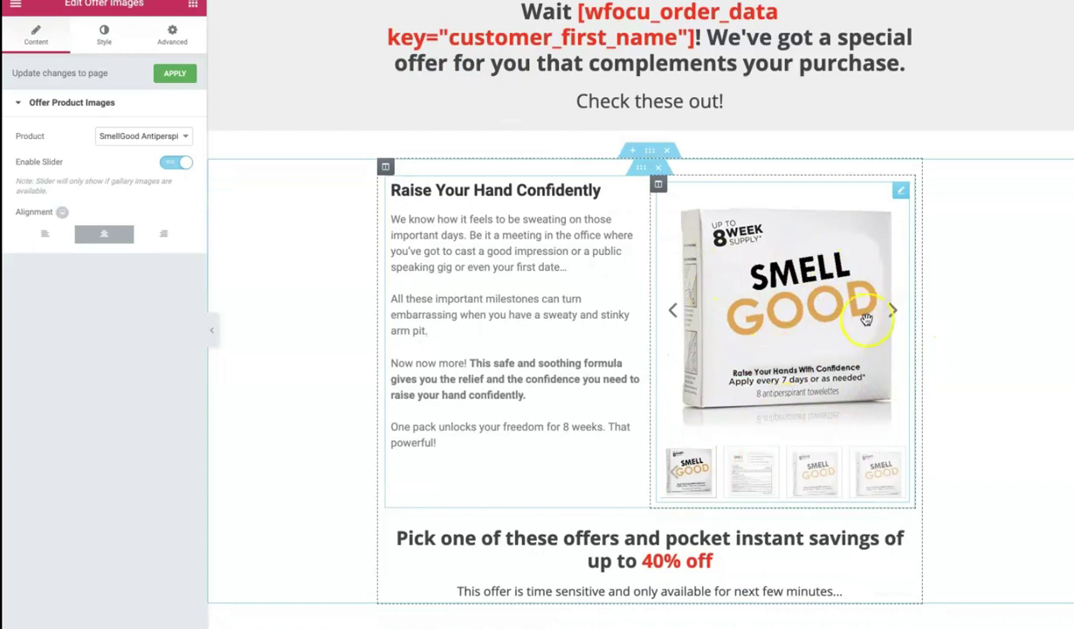
{"action": "scroll", "coordinate": [968, 333], "scroll_direction": "down", "scroll_amount": 3}
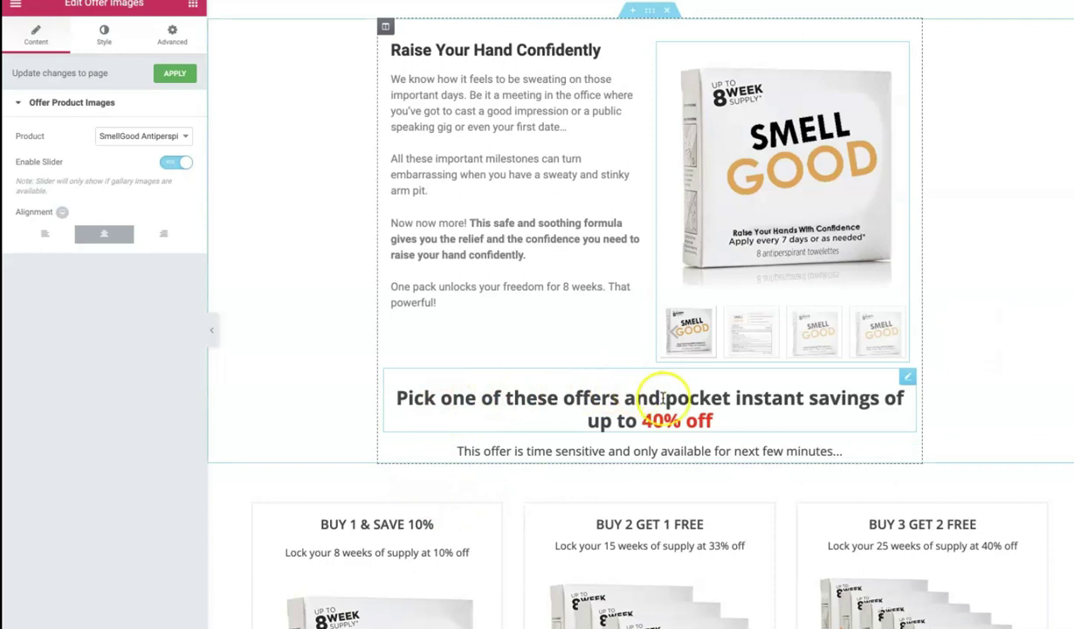
Step: Bring up the 'Buy 1 & save 10%' heading settings and bring the fragrance selectors into view
{"action": "left_click", "coordinate": [701, 423]}
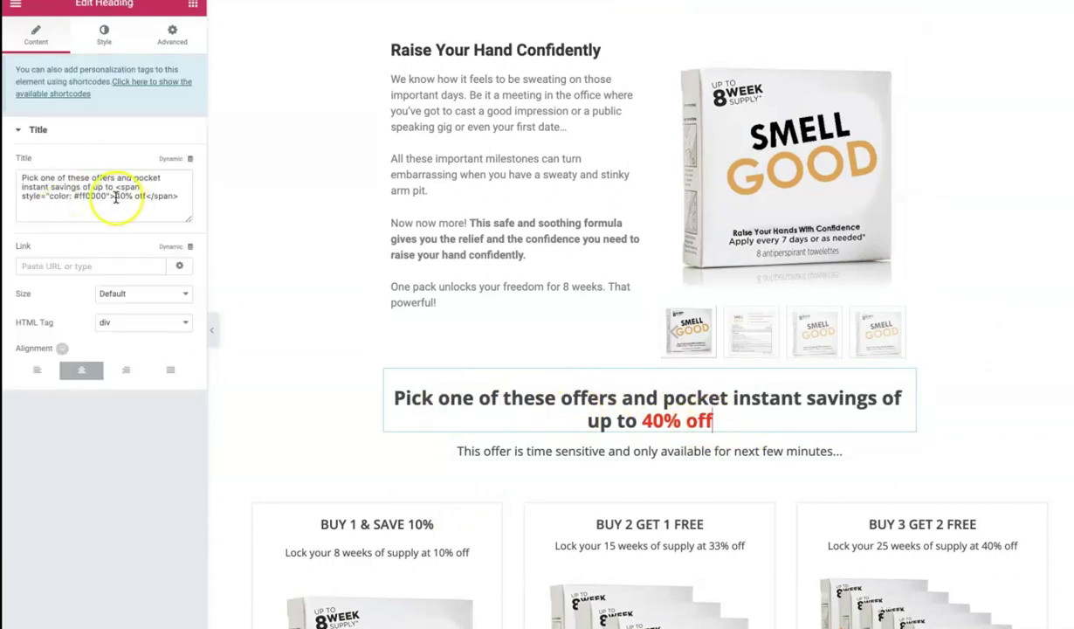
{"action": "scroll", "coordinate": [332, 374], "scroll_direction": "down", "scroll_amount": 2}
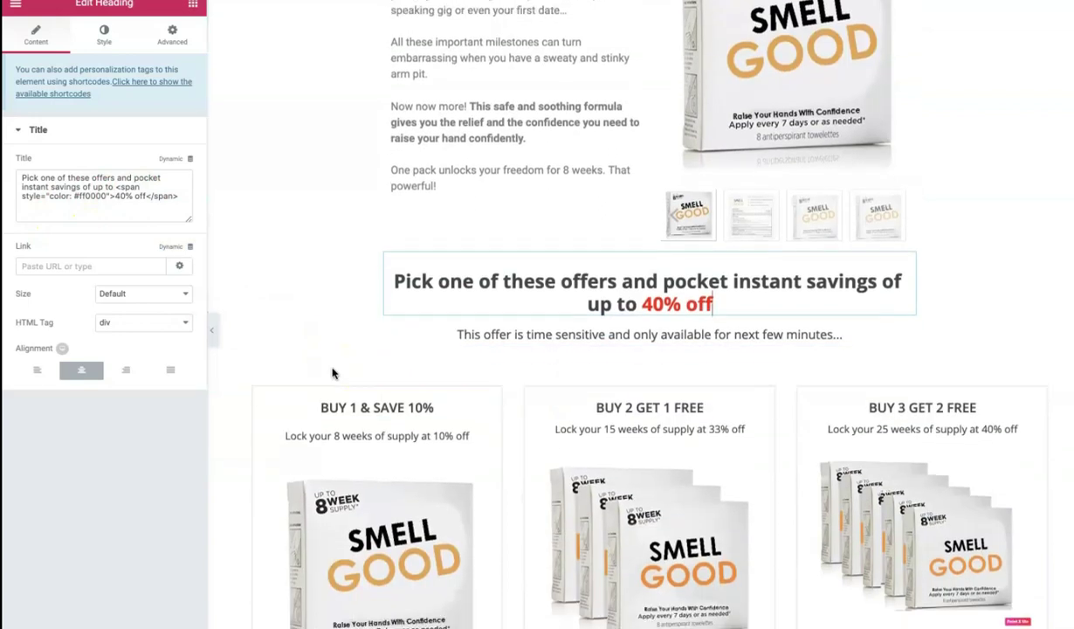
{"action": "scroll", "coordinate": [455, 292], "scroll_direction": "down", "scroll_amount": 1}
{"action": "scroll", "coordinate": [509, 311], "scroll_direction": "down", "scroll_amount": 1}
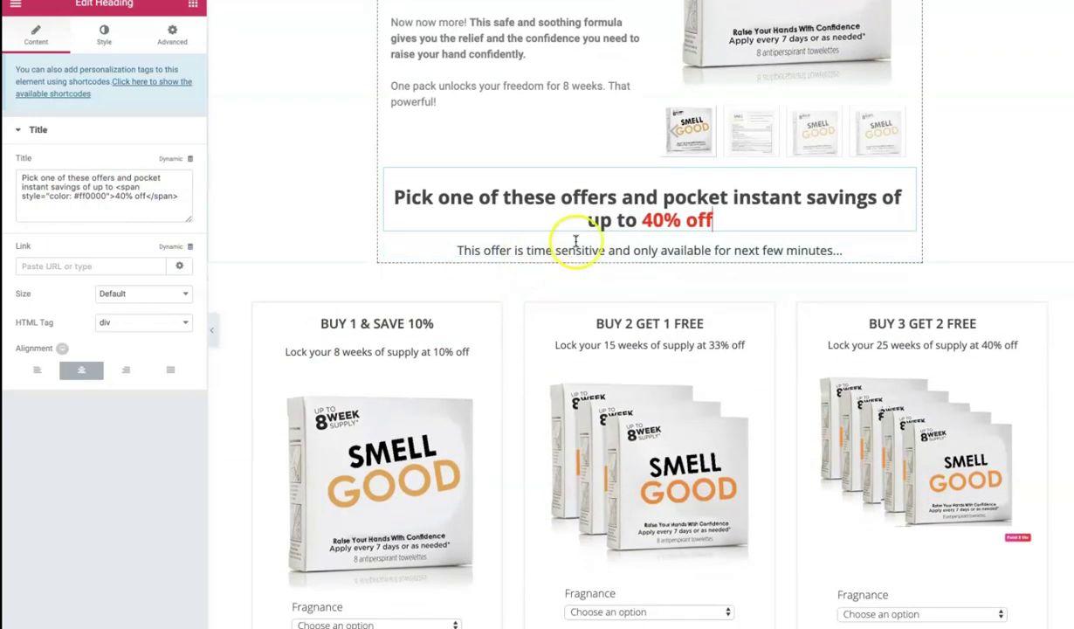
{"action": "scroll", "coordinate": [720, 300], "scroll_direction": "down", "scroll_amount": 2}
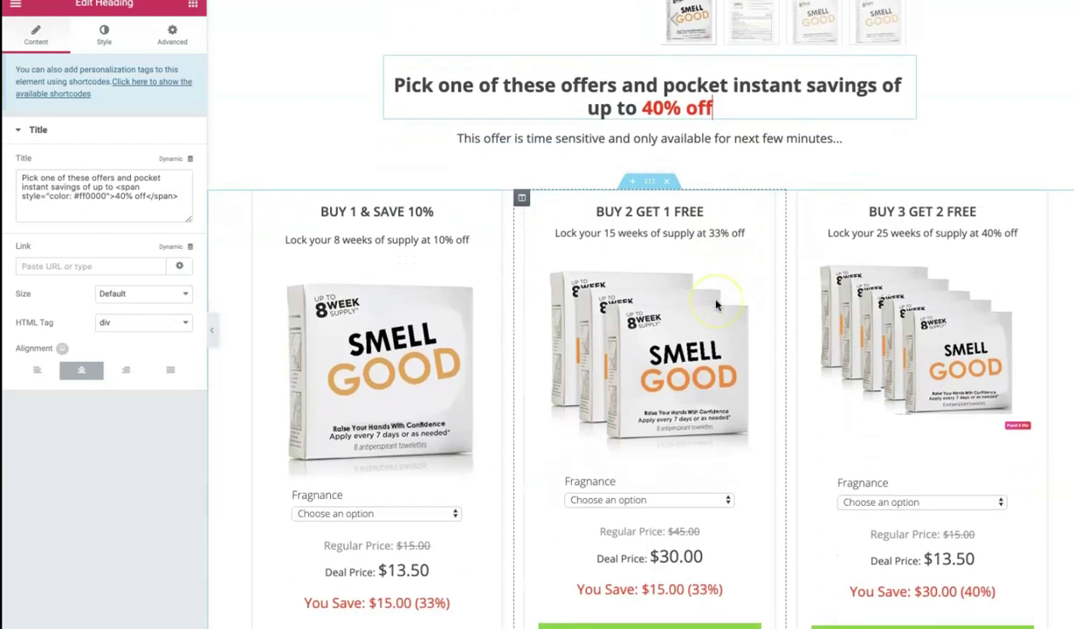
{"action": "scroll", "coordinate": [716, 304], "scroll_direction": "down", "scroll_amount": 1}
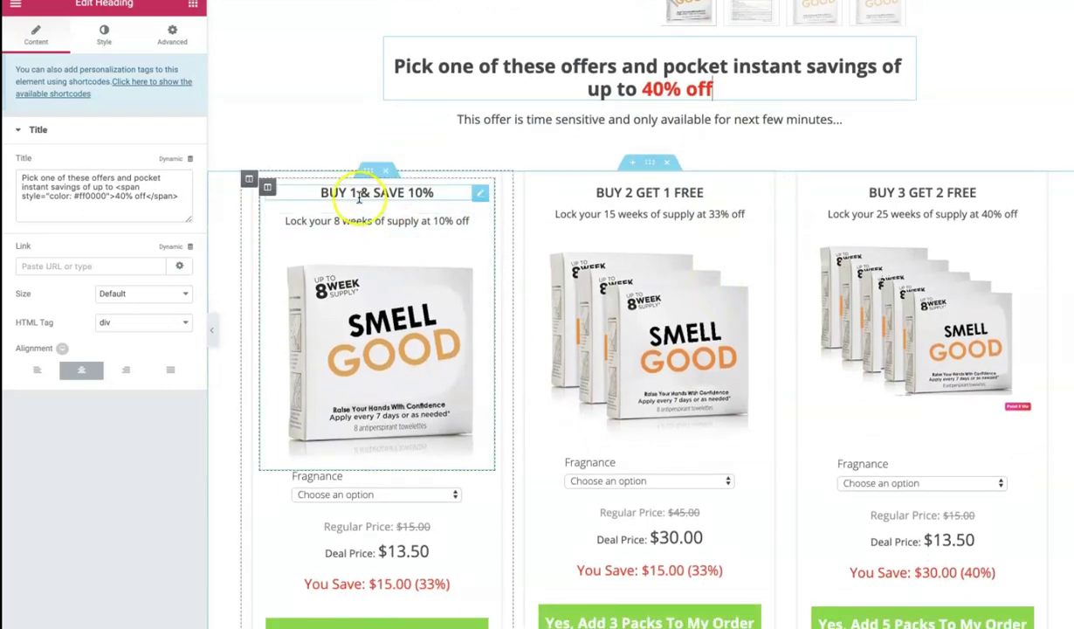
{"action": "scroll", "coordinate": [433, 235], "scroll_direction": "down", "scroll_amount": 1}
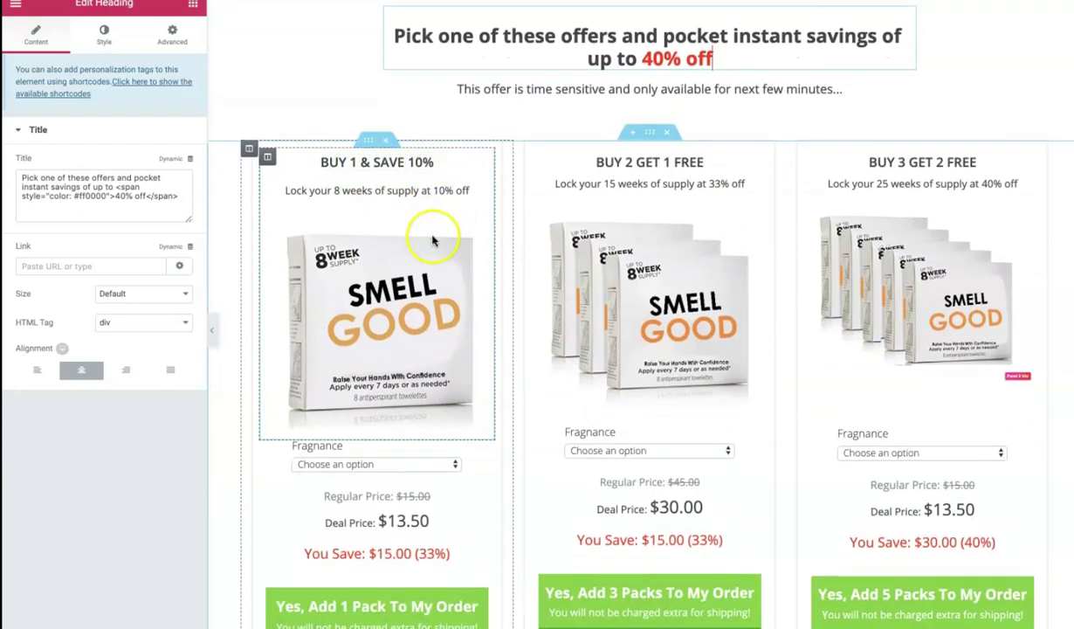
{"action": "left_click", "coordinate": [416, 162]}
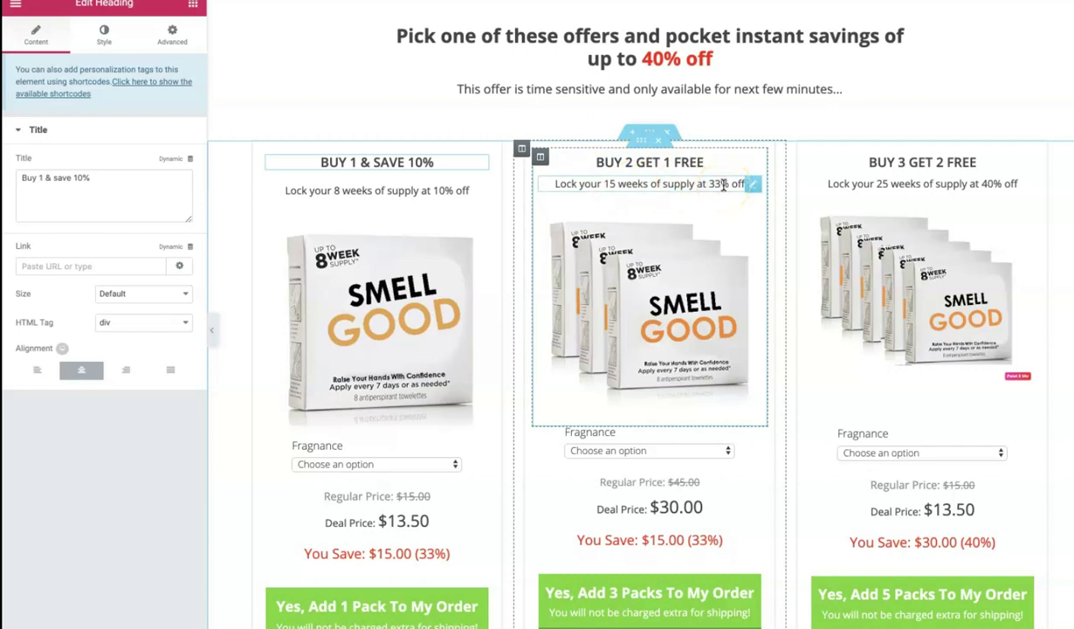
{"action": "scroll", "coordinate": [723, 188], "scroll_direction": "down", "scroll_amount": 3}
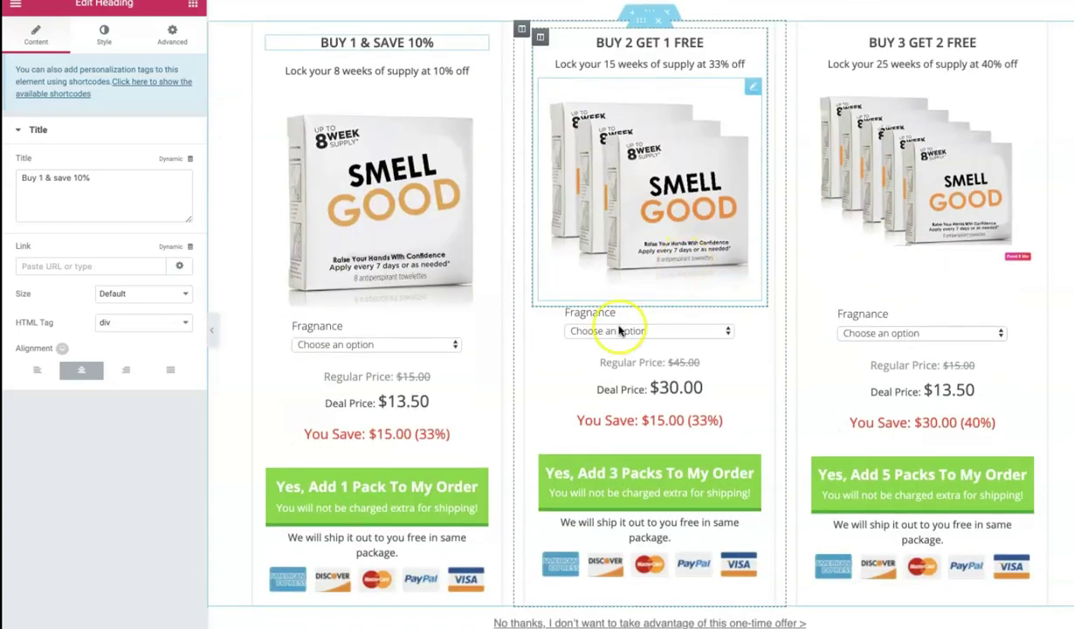
Step: Preview the first card's Fragrance options without choosing one, then edit its Offer Price widget
{"action": "left_click", "coordinate": [444, 349]}
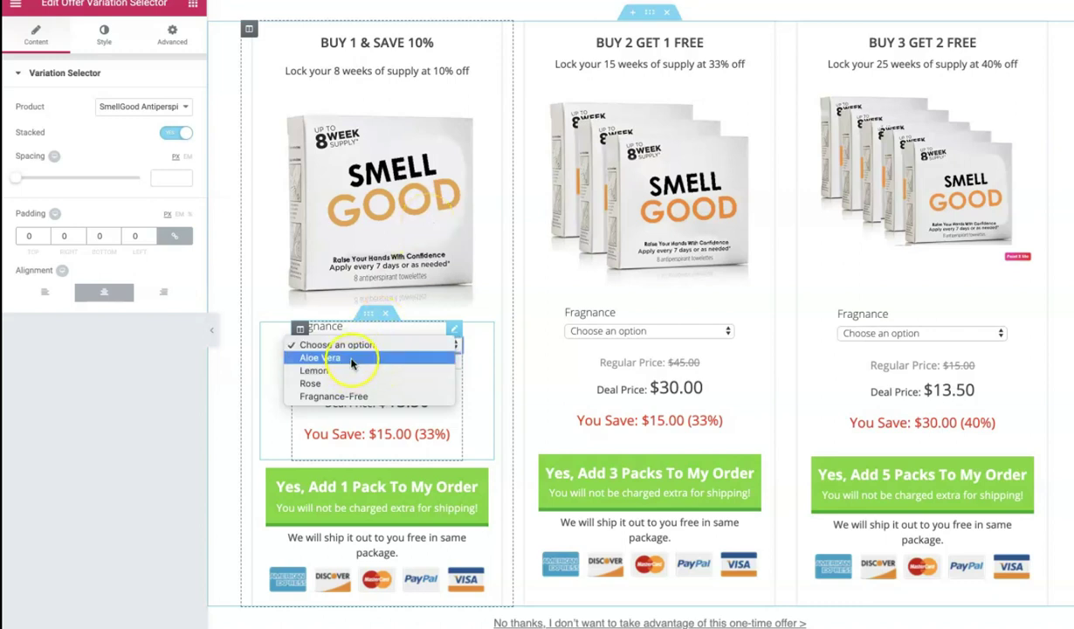
{"action": "left_click", "coordinate": [451, 400]}
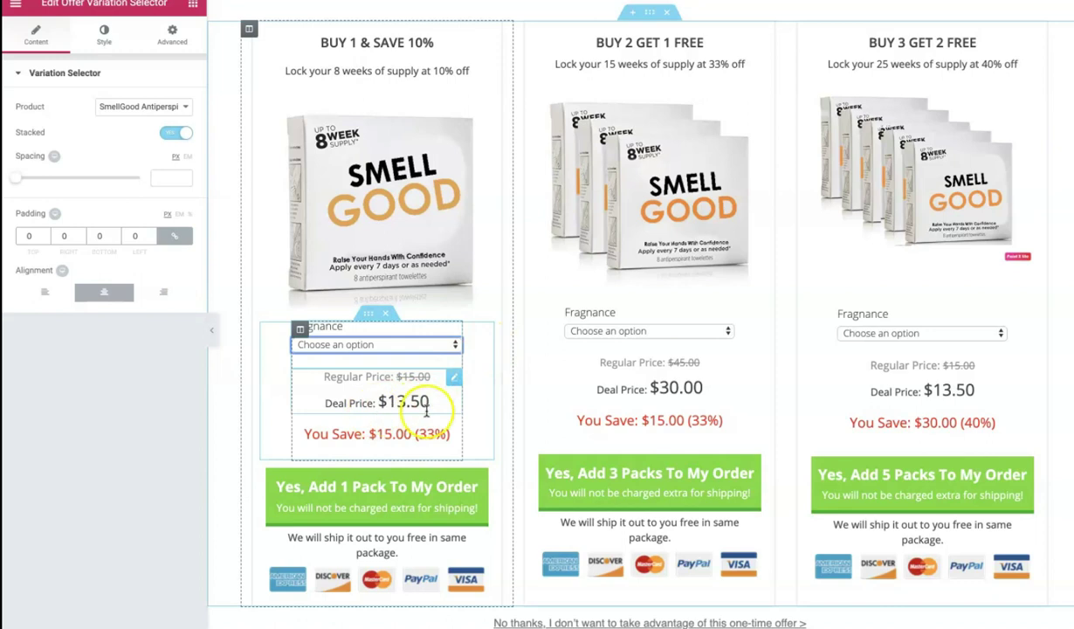
{"action": "left_click", "coordinate": [453, 380]}
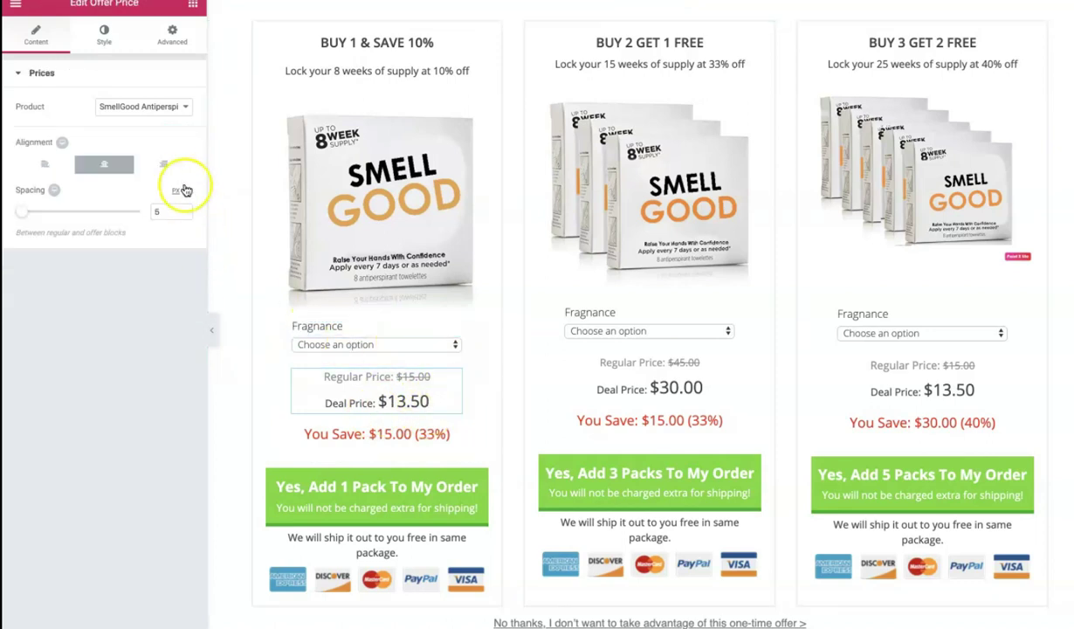
Step: Change the Regular Price label to 'Regular Price:' in the price style settings
{"action": "left_click", "coordinate": [104, 34]}
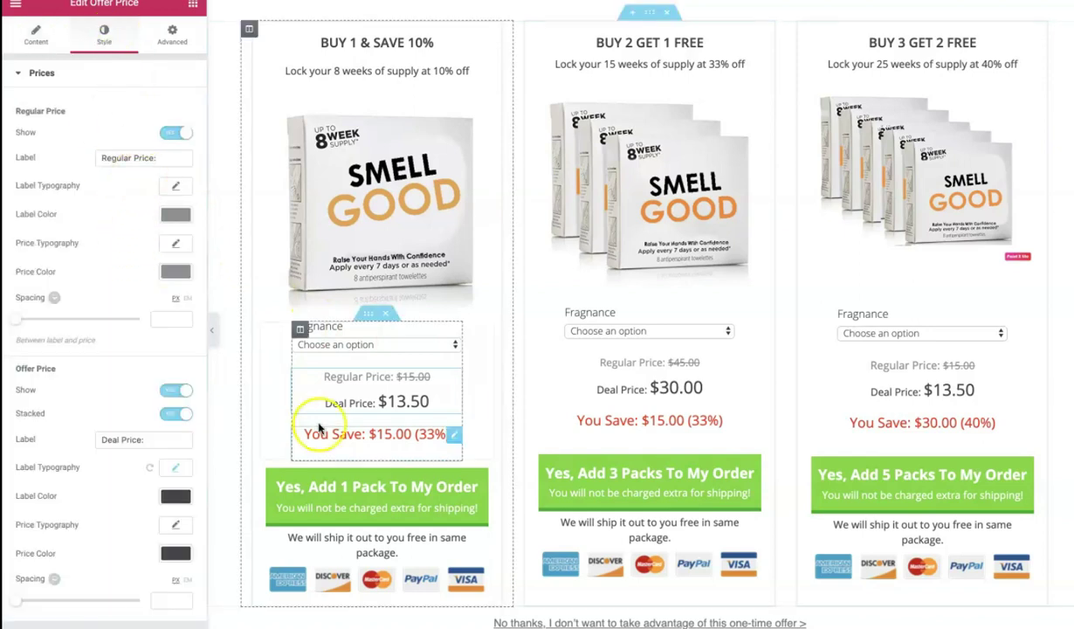
{"action": "left_click", "coordinate": [157, 158]}
{"action": "type", "text": ":"}
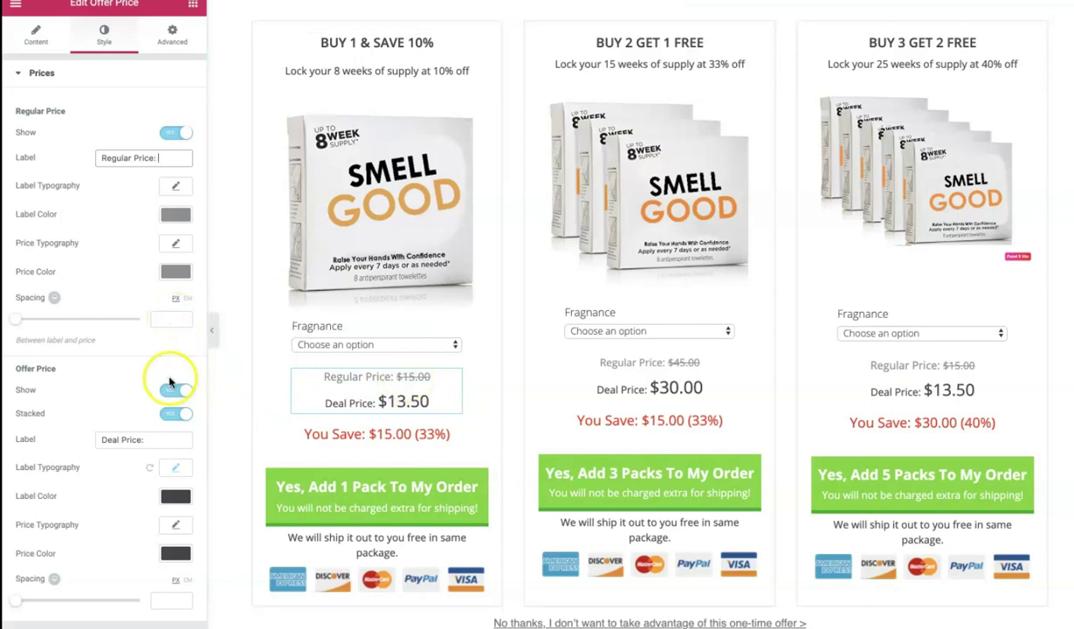
{"action": "left_click", "coordinate": [153, 437]}
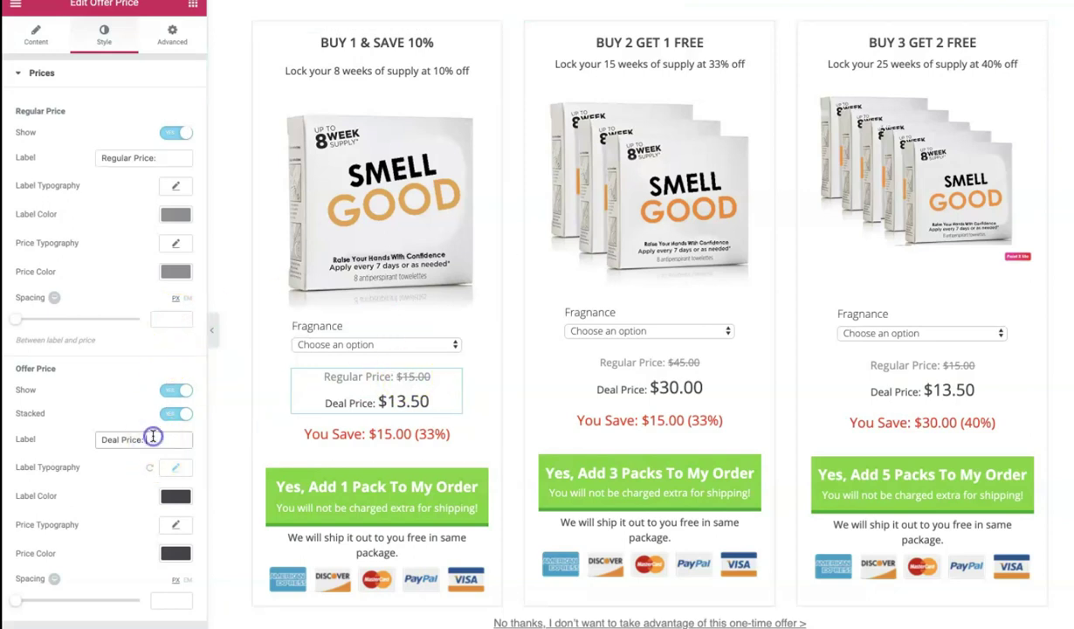
Step: Try inline prices and Label Typography, leaving the regular and deal prices stacked
{"action": "left_click", "coordinate": [384, 402]}
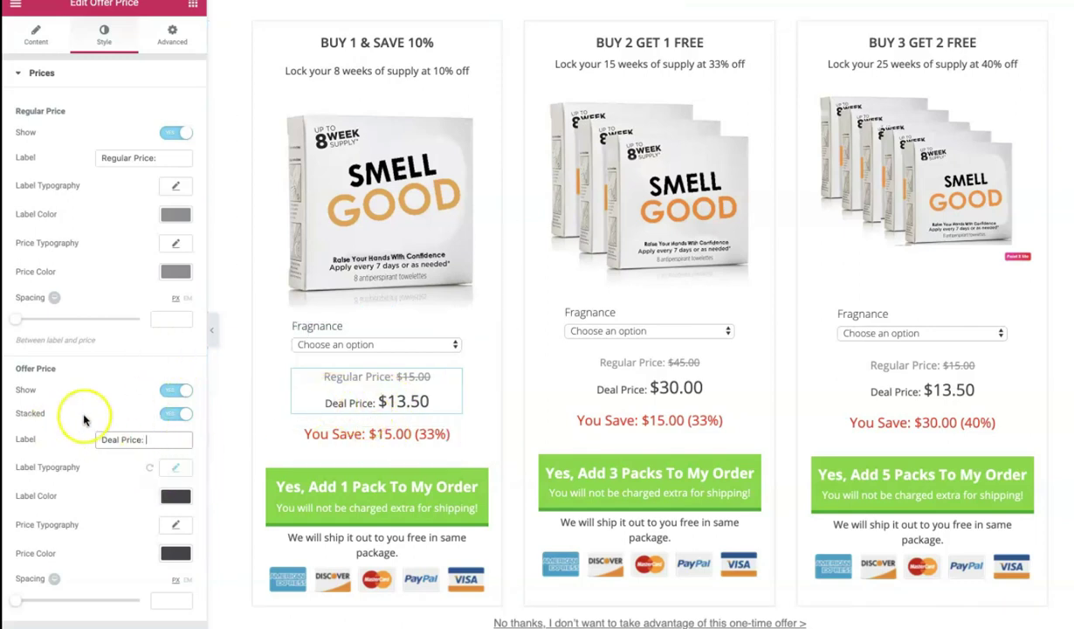
{"action": "left_click", "coordinate": [169, 416]}
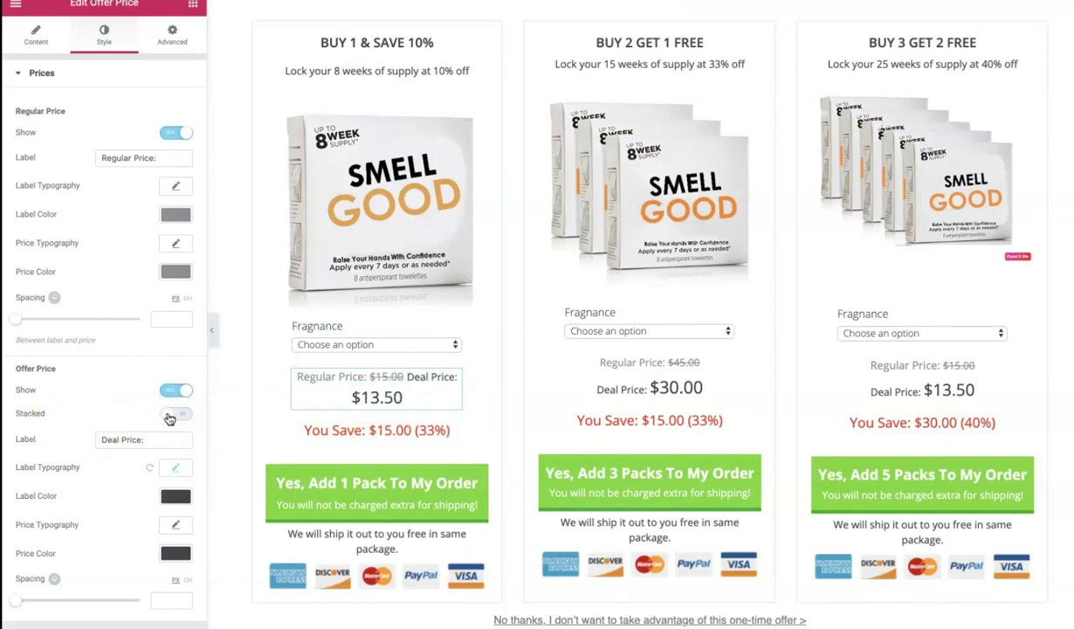
{"action": "left_click", "coordinate": [169, 415]}
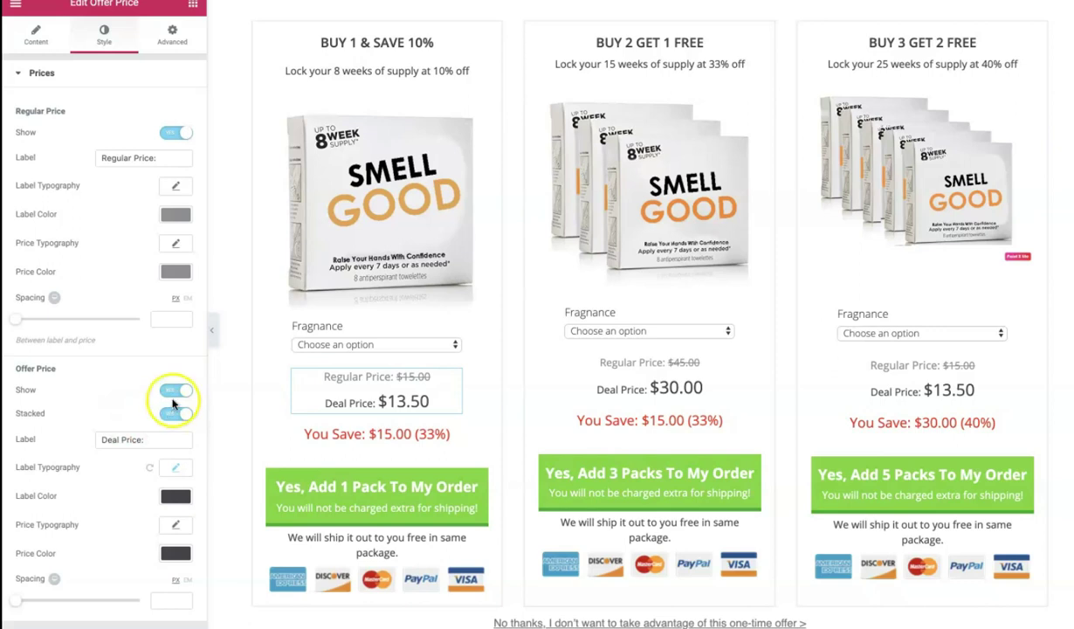
{"action": "left_click", "coordinate": [176, 469]}
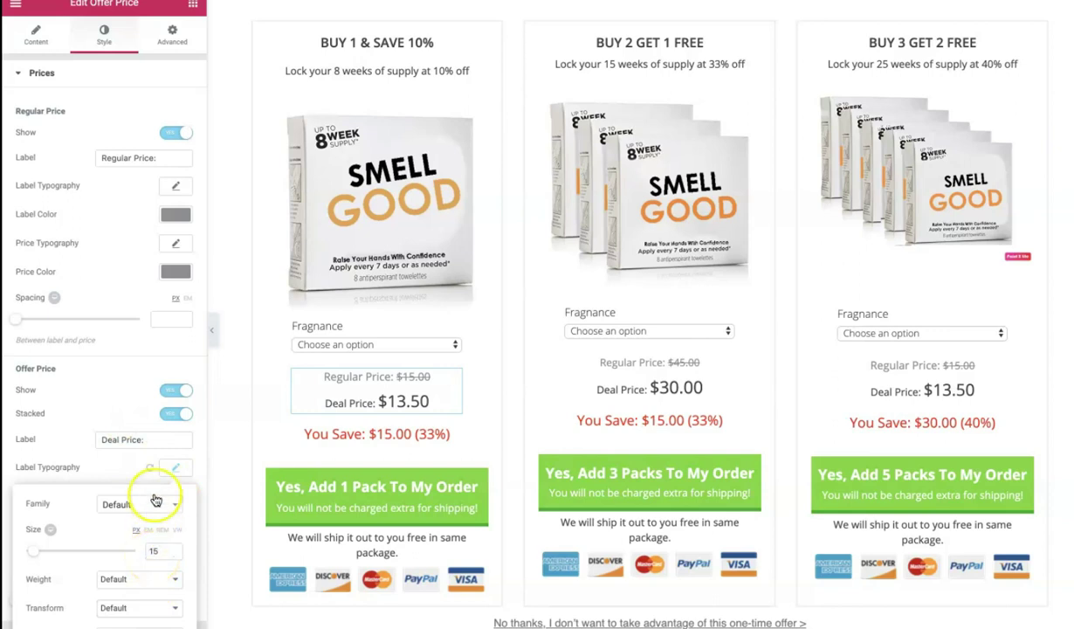
{"action": "left_click", "coordinate": [129, 413]}
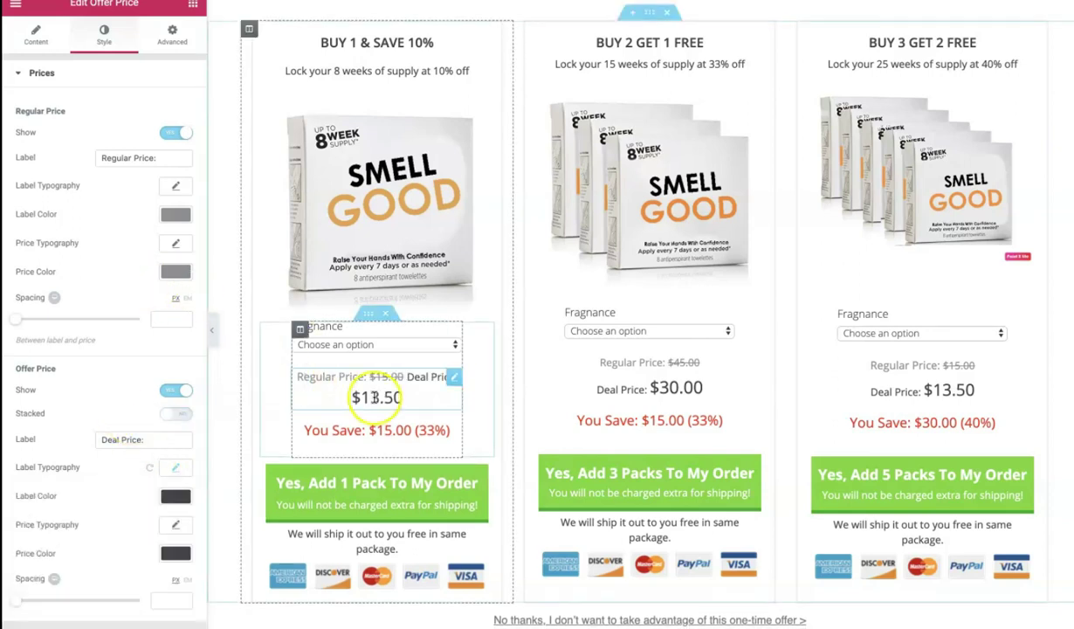
{"action": "left_click", "coordinate": [170, 415]}
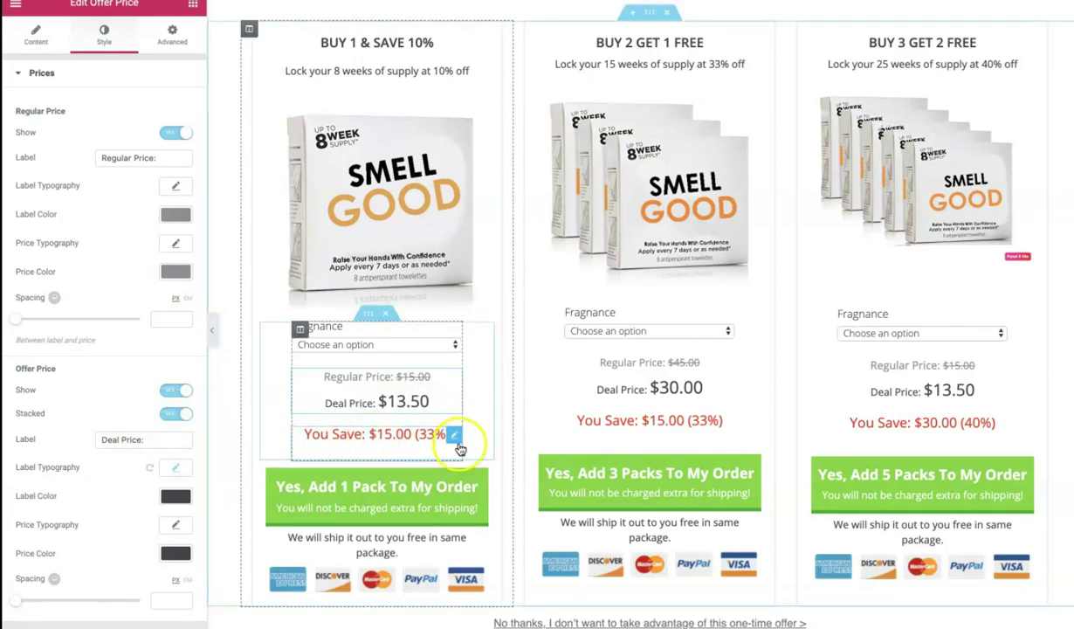
Step: Select the first card's You Save shortcode and browse the available shortcodes list
{"action": "left_click", "coordinate": [455, 438]}
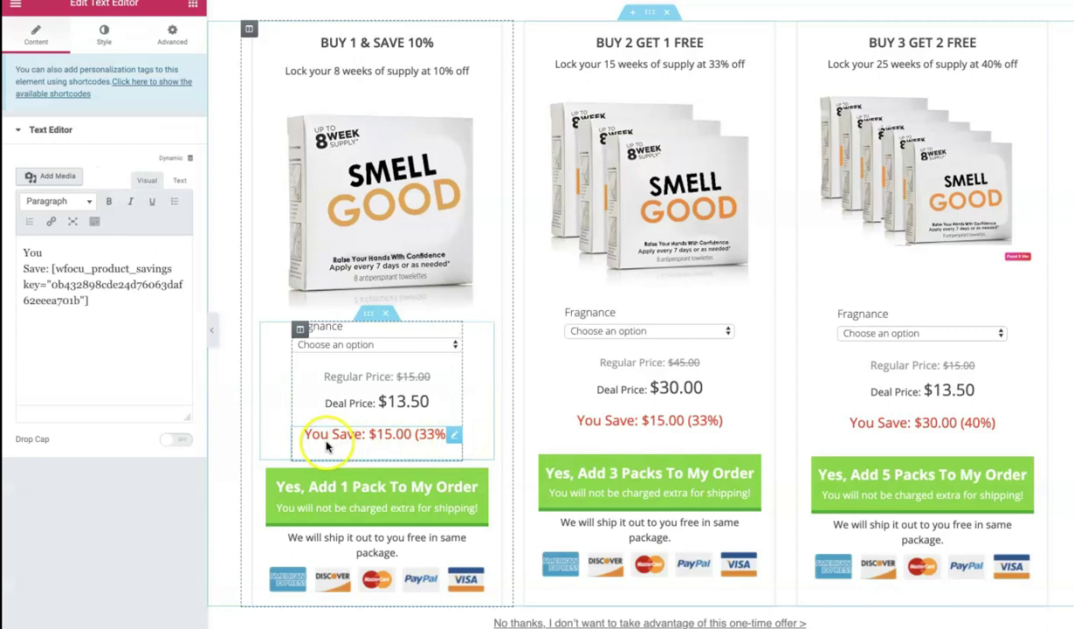
{"action": "left_click_drag", "start_coordinate": [52, 268], "coordinate": [97, 299]}
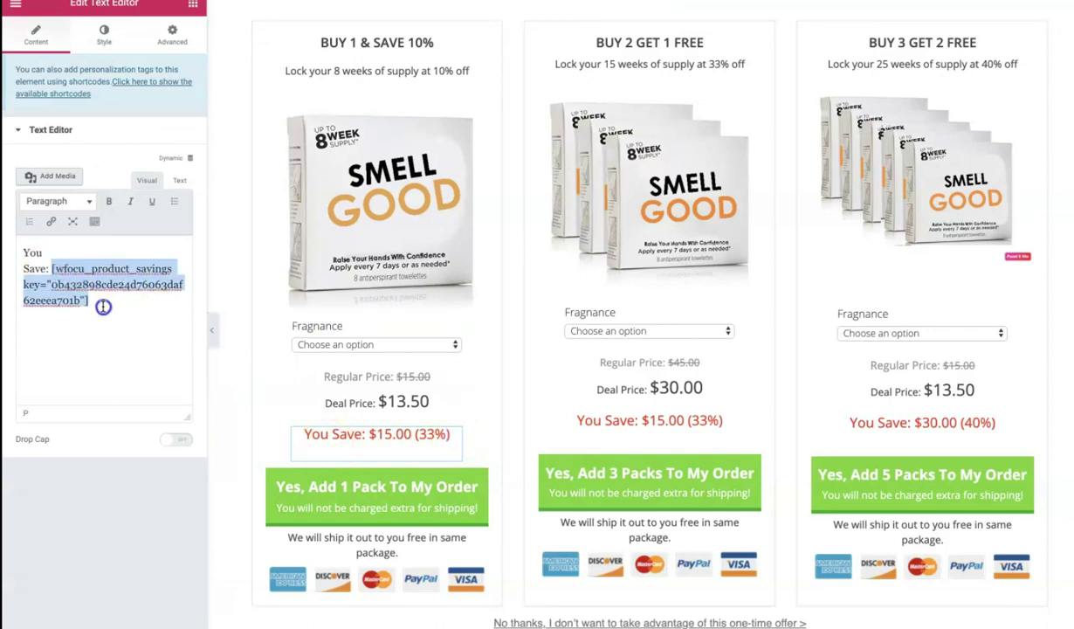
{"action": "left_click", "coordinate": [159, 88]}
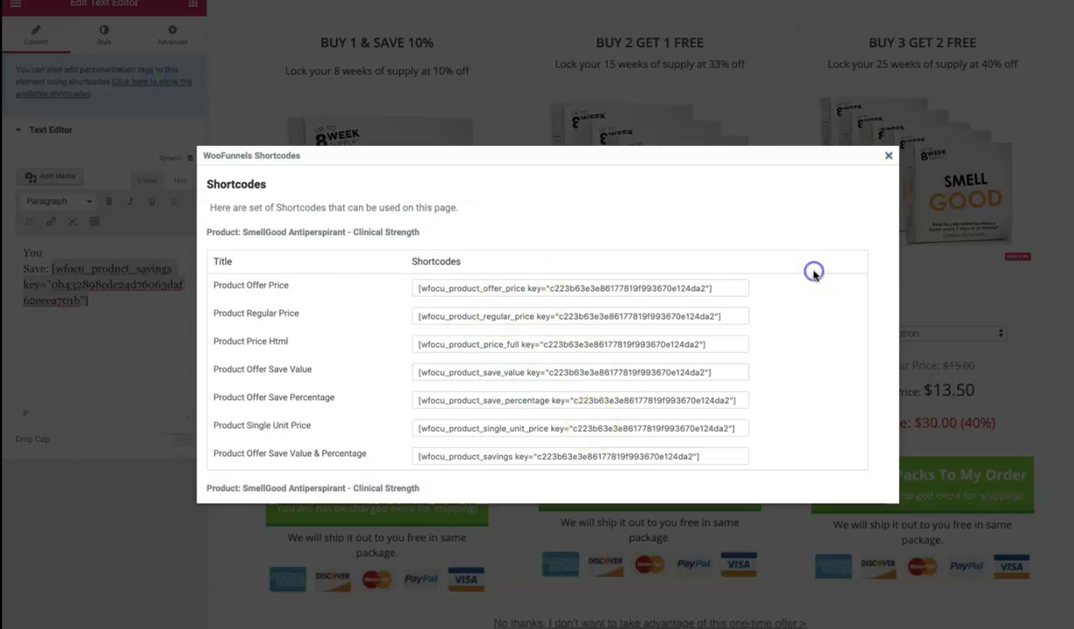
{"action": "scroll", "coordinate": [816, 276], "scroll_direction": "down", "scroll_amount": 5}
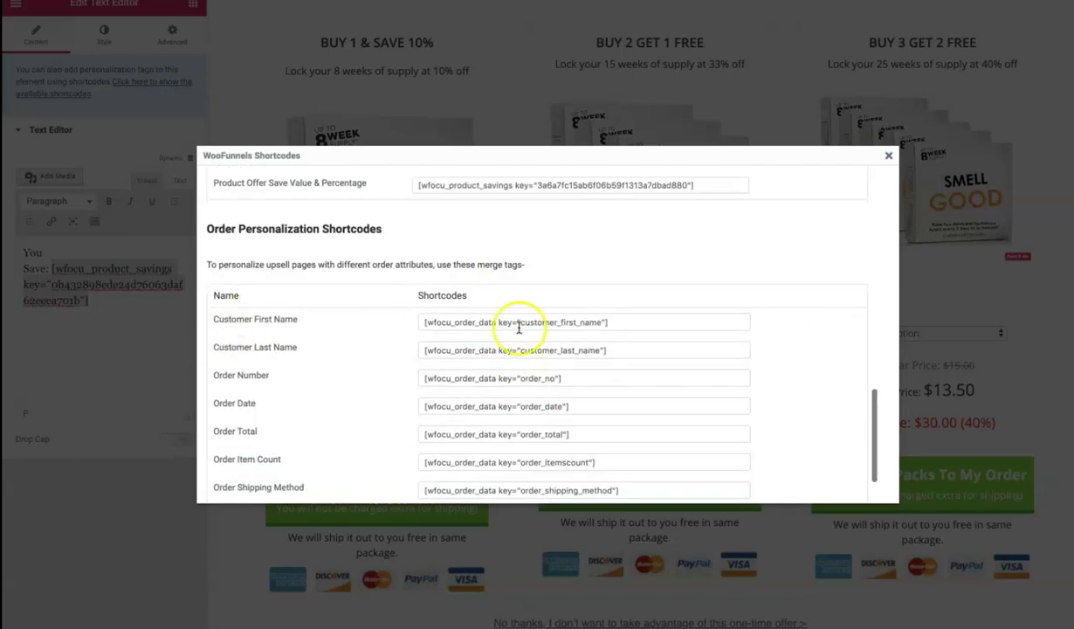
{"action": "scroll", "coordinate": [427, 347], "scroll_direction": "down", "scroll_amount": 1}
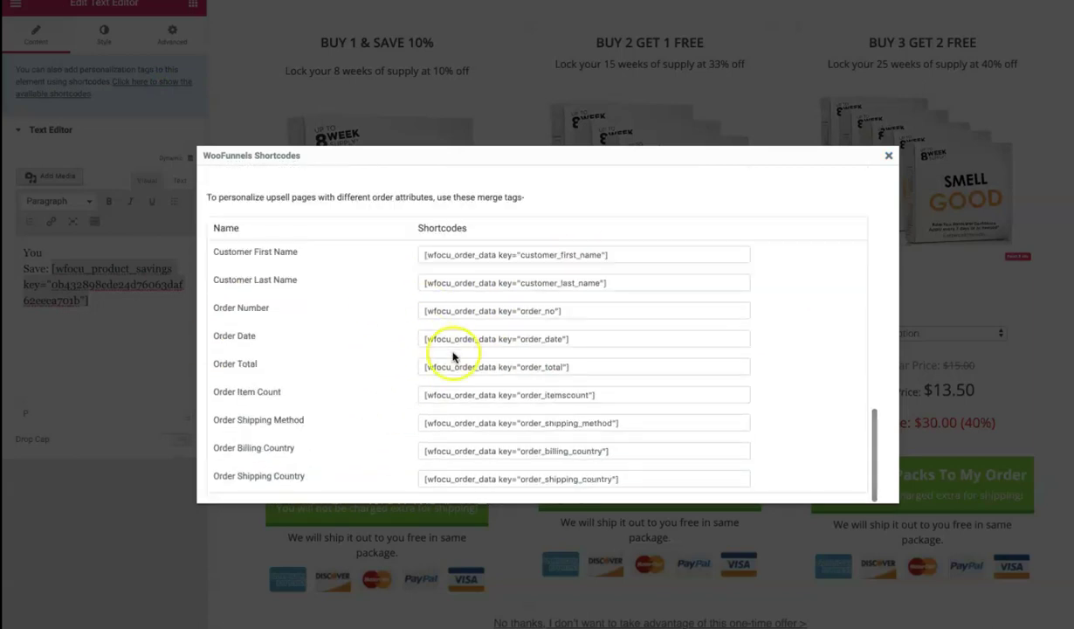
{"action": "scroll", "coordinate": [629, 305], "scroll_direction": "up", "scroll_amount": 5}
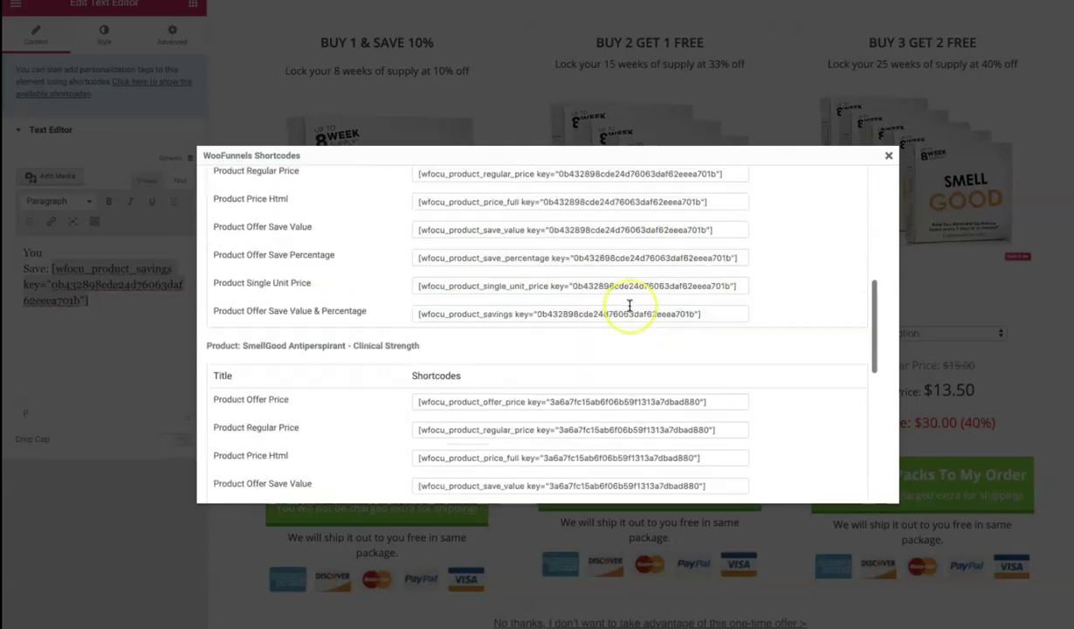
{"action": "scroll", "coordinate": [629, 305], "scroll_direction": "up", "scroll_amount": 10}
{"action": "scroll", "coordinate": [511, 352], "scroll_direction": "down", "scroll_amount": 2}
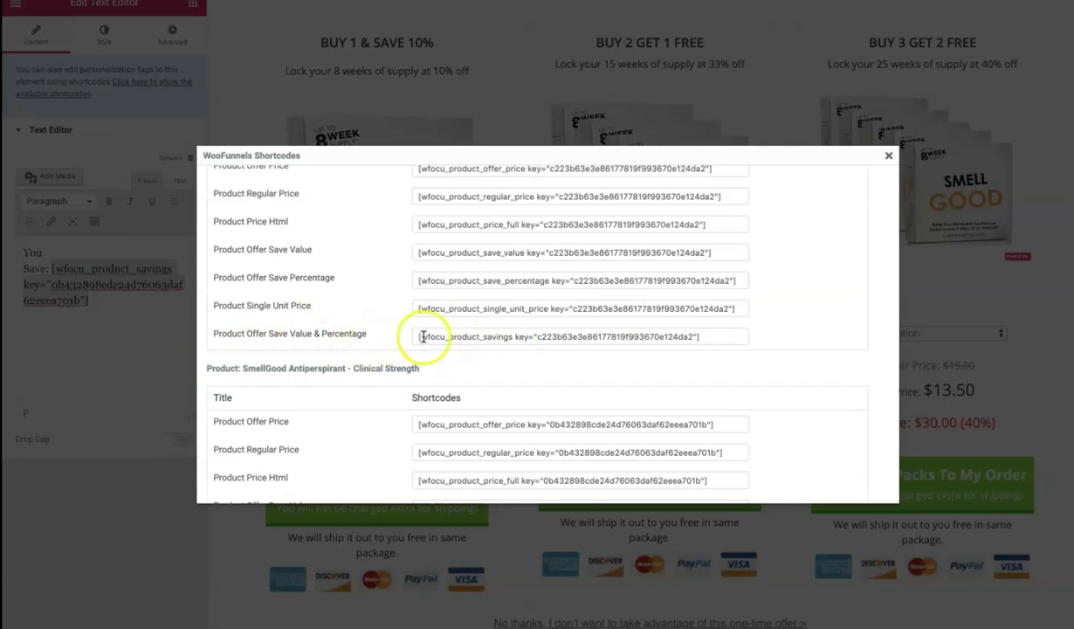
Step: Copy the Product Offer Save Value & Percentage shortcode, check another savings shortcode, and close the list
{"action": "left_click", "coordinate": [468, 338]}
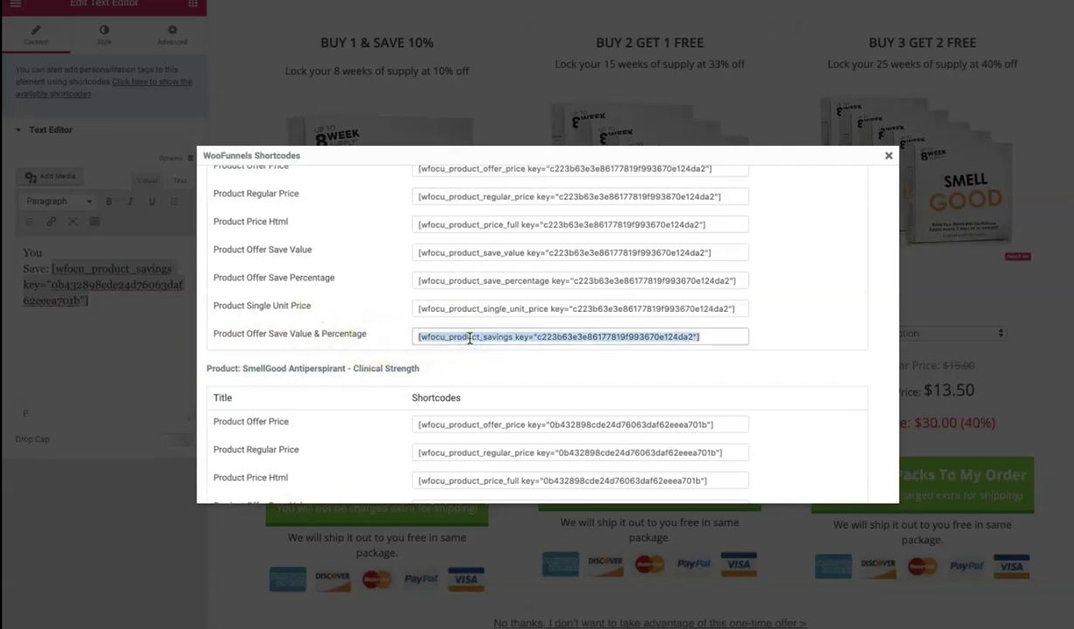
{"action": "left_click", "coordinate": [518, 338]}
{"action": "scroll", "coordinate": [550, 337], "scroll_direction": "up", "scroll_amount": 2}
{"action": "scroll", "coordinate": [511, 354], "scroll_direction": "down", "scroll_amount": 5}
{"action": "scroll", "coordinate": [537, 395], "scroll_direction": "down", "scroll_amount": 5}
{"action": "left_click", "coordinate": [551, 399]}
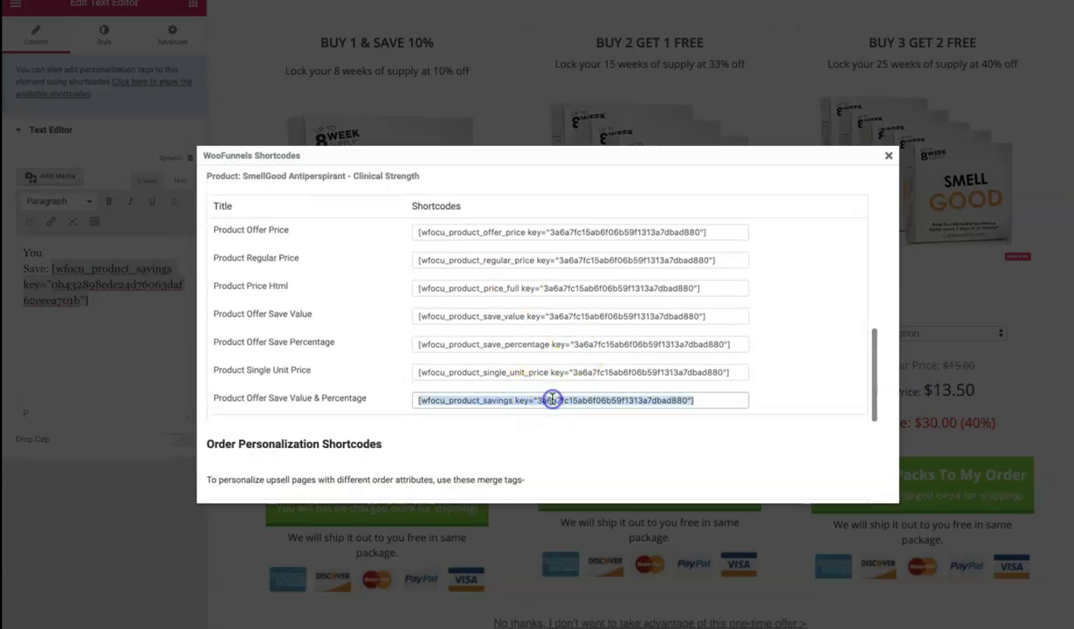
{"action": "scroll", "coordinate": [770, 331], "scroll_direction": "up", "scroll_amount": 4}
{"action": "left_click", "coordinate": [889, 157]}
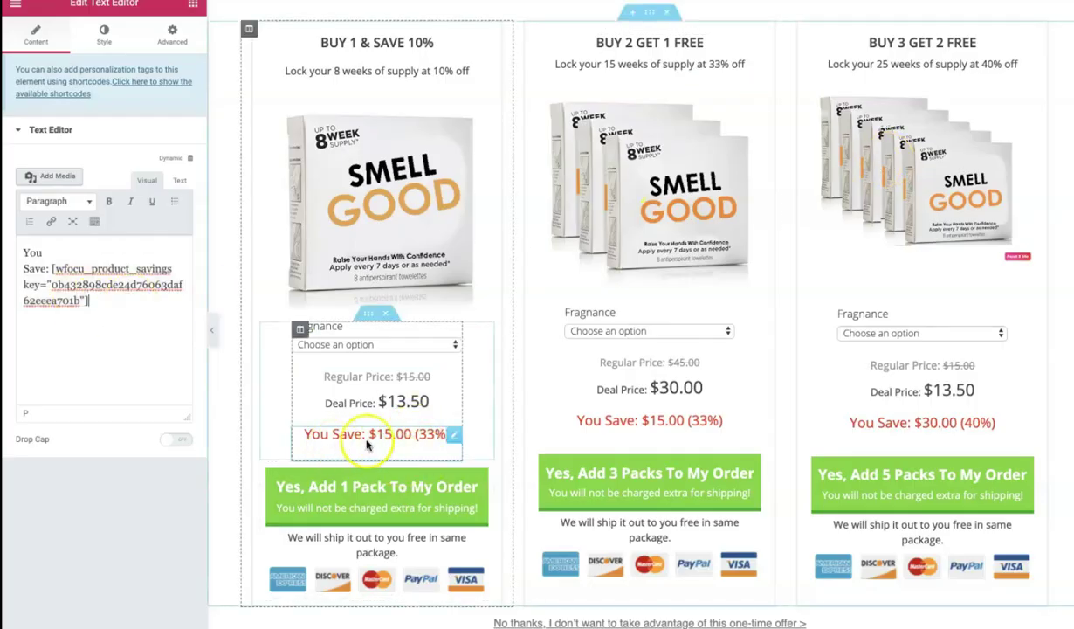